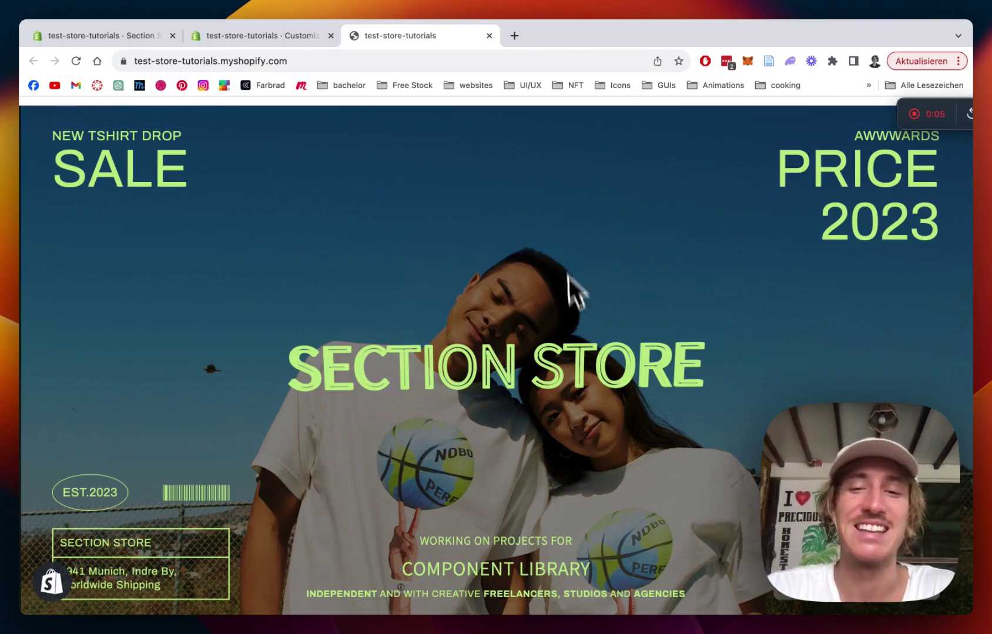
# - Reload the live storefront and scroll through the SECTION STORE hero banner animation
pyautogui.scroll(3, 520, 254)
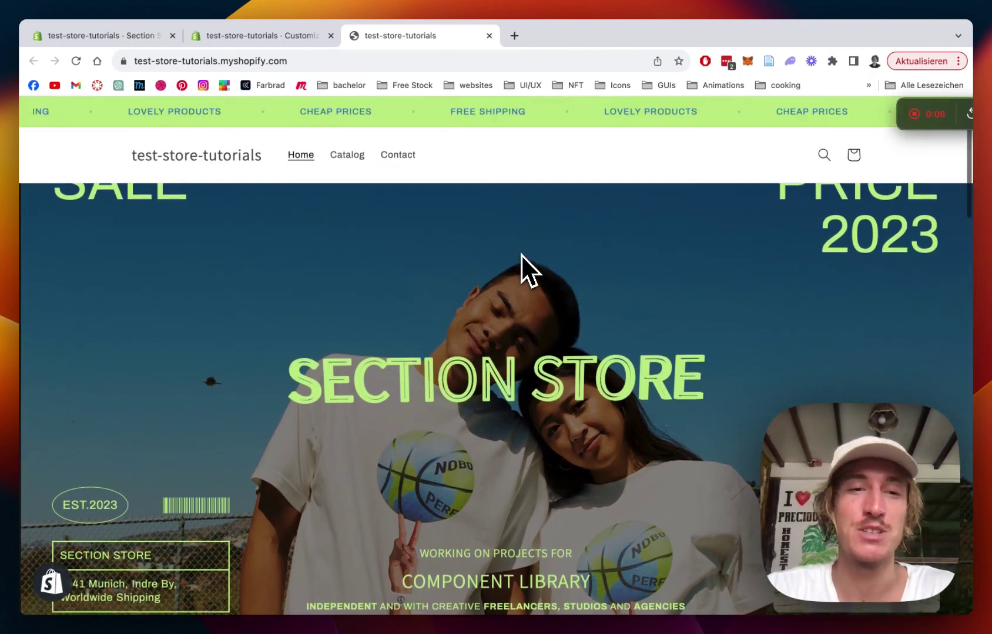
pyautogui.scroll(-1, 520, 254)
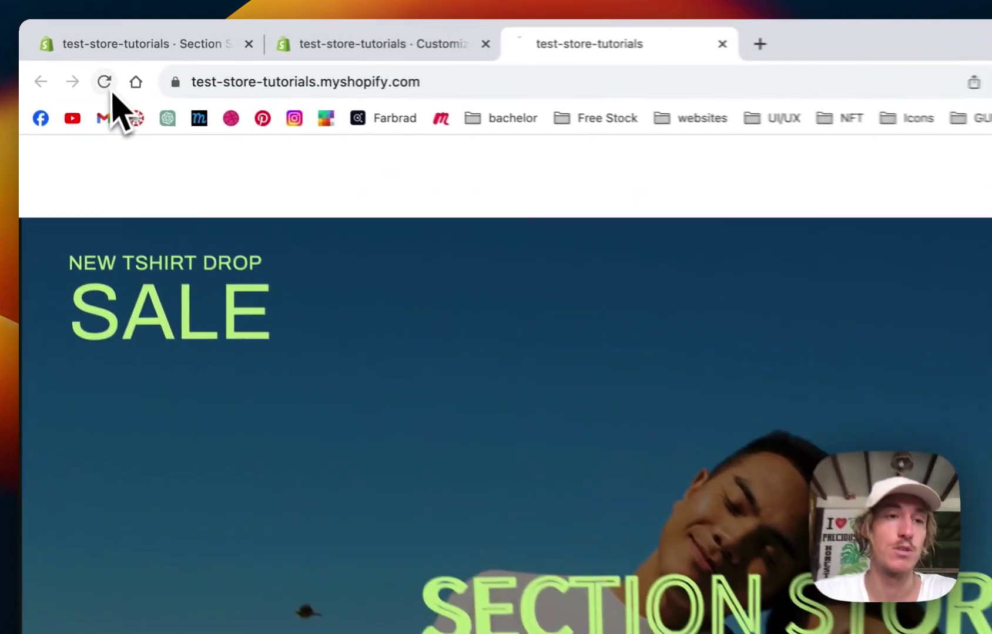
pyautogui.click(76, 60)
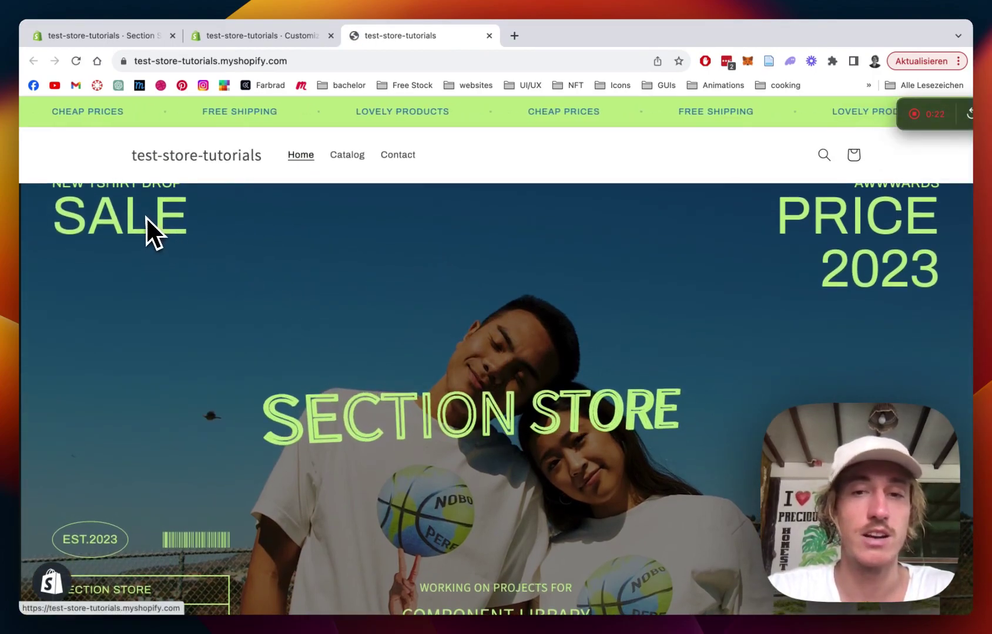
pyautogui.scroll(-3, 535, 341)
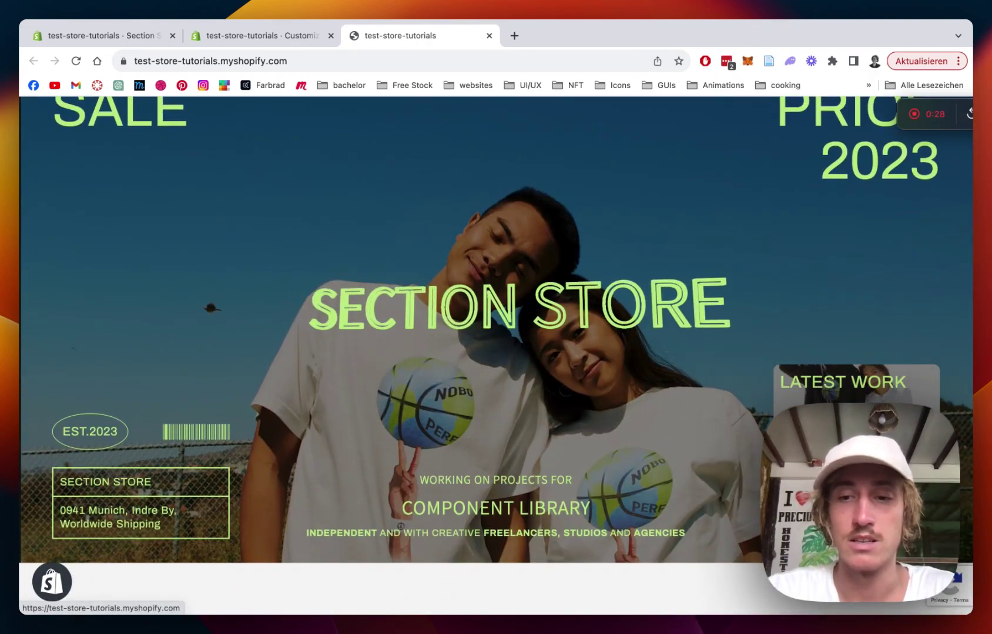
pyautogui.scroll(4, 540, 243)
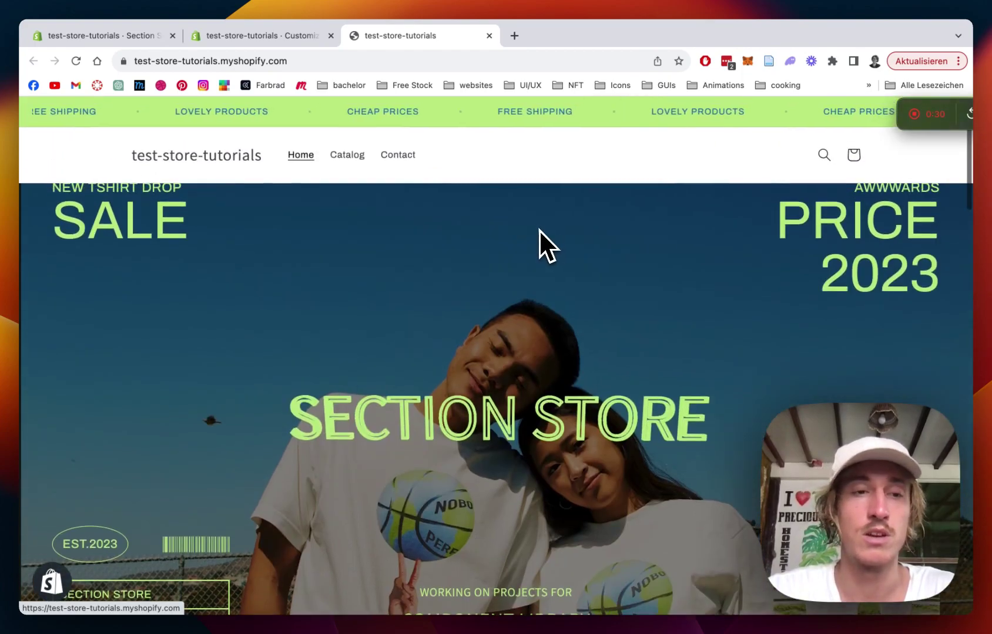
pyautogui.scroll(-1, 537, 343)
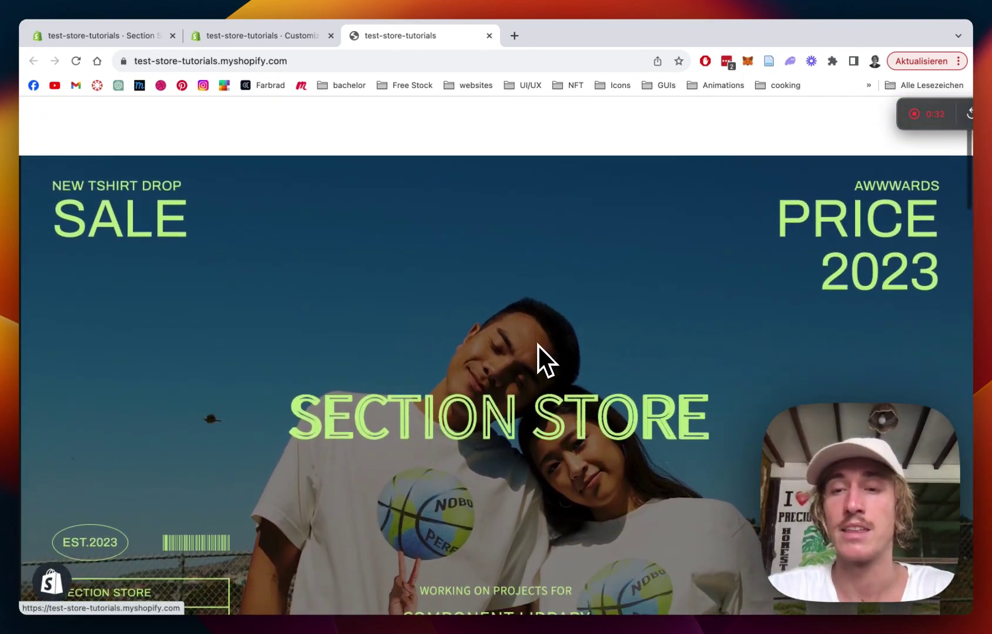
pyautogui.scroll(-1, 538, 344)
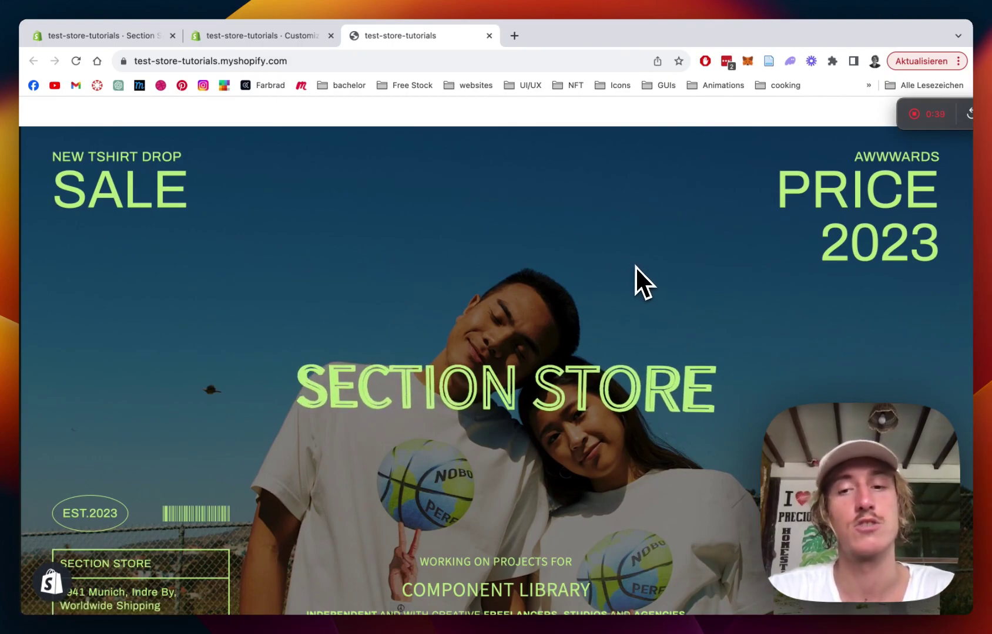
pyautogui.scroll(-1, 590, 486)
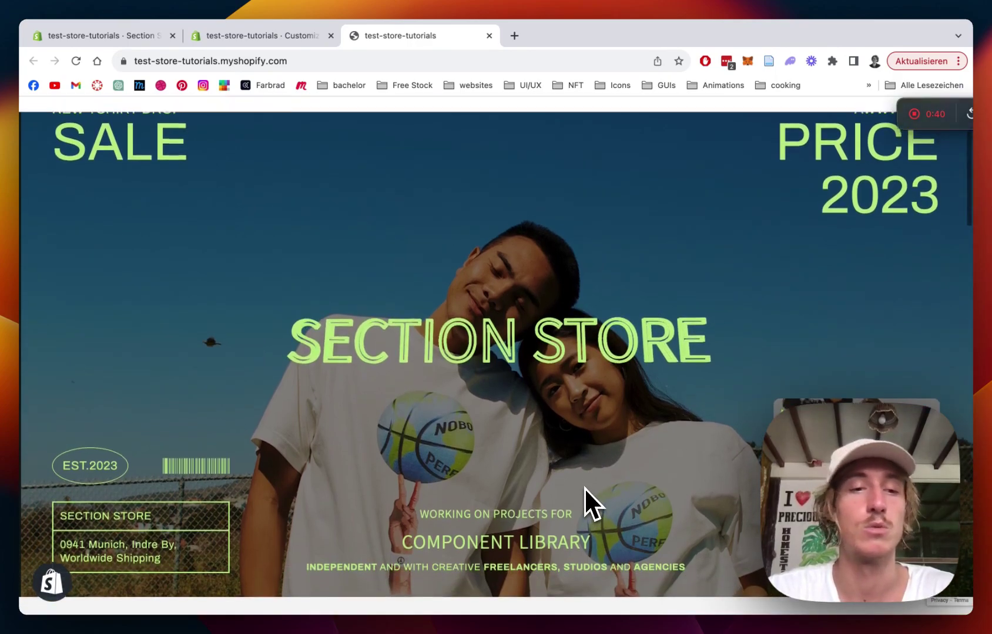
pyautogui.scroll(3, 584, 488)
pyautogui.scroll(-2, 623, 402)
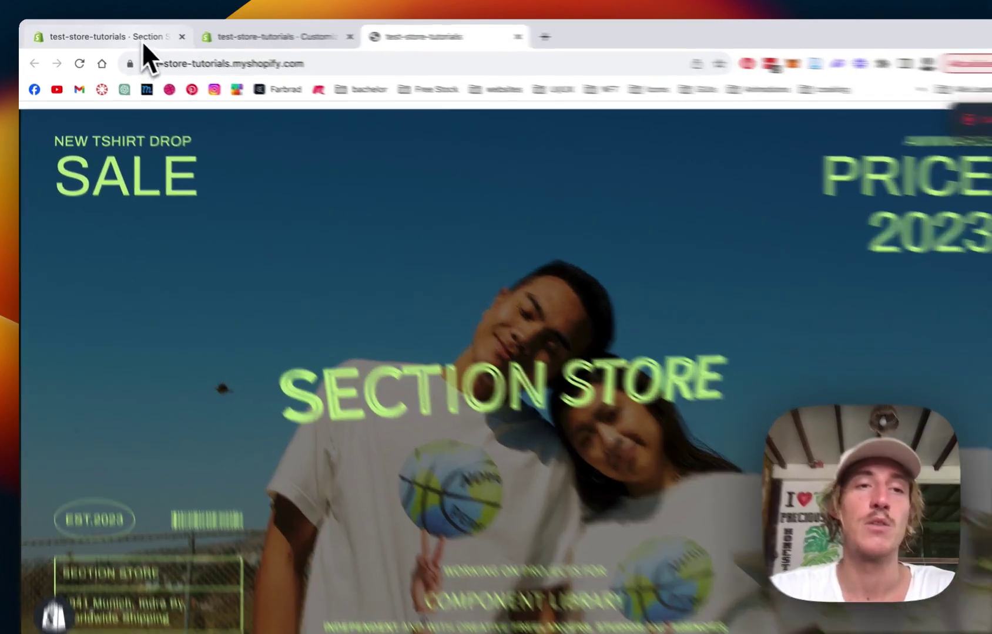
# - Switch to the Section Store app and browse the Explore Sections catalogue of section cards
pyautogui.click(136, 40)
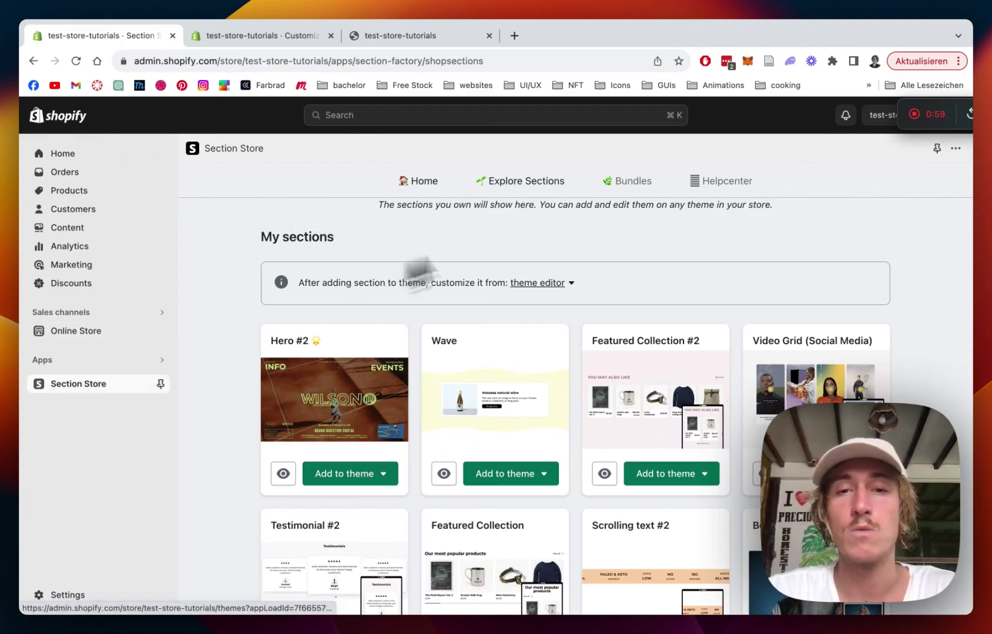
pyautogui.click(512, 182)
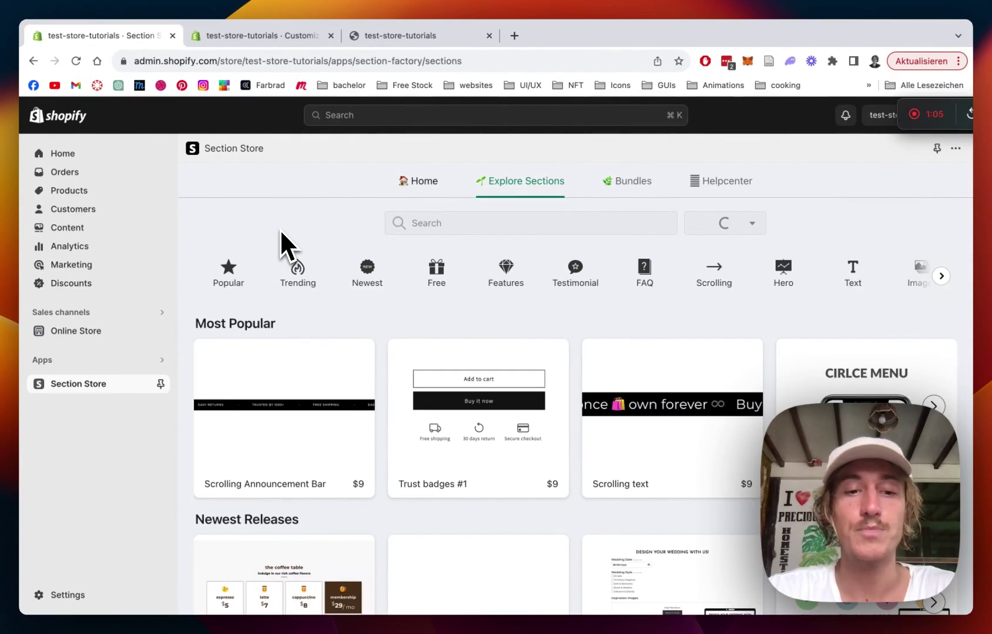
pyautogui.scroll(-1, 279, 229)
pyautogui.scroll(1, 280, 229)
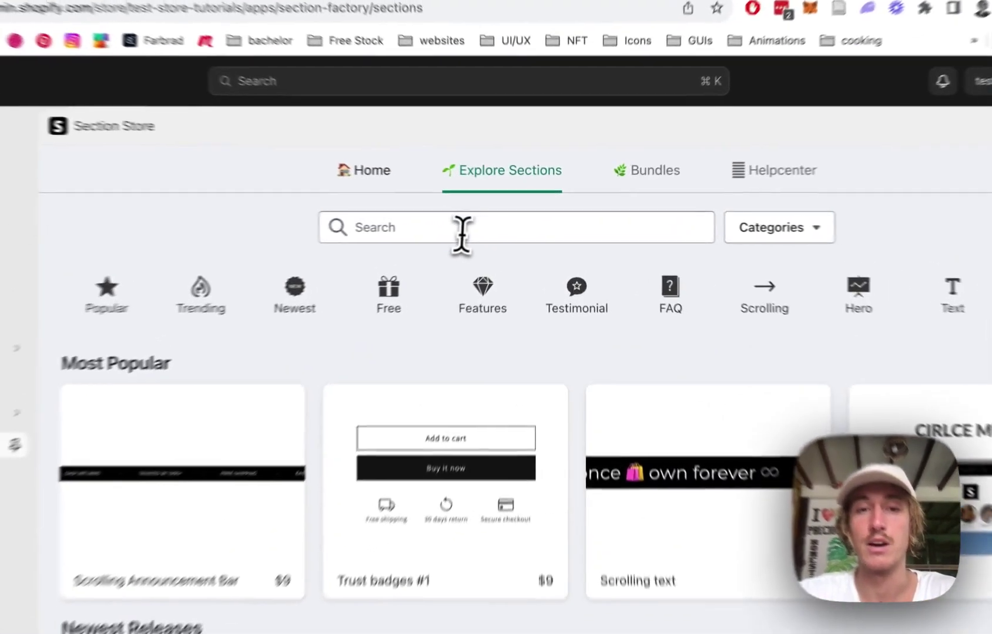
pyautogui.click(487, 229)
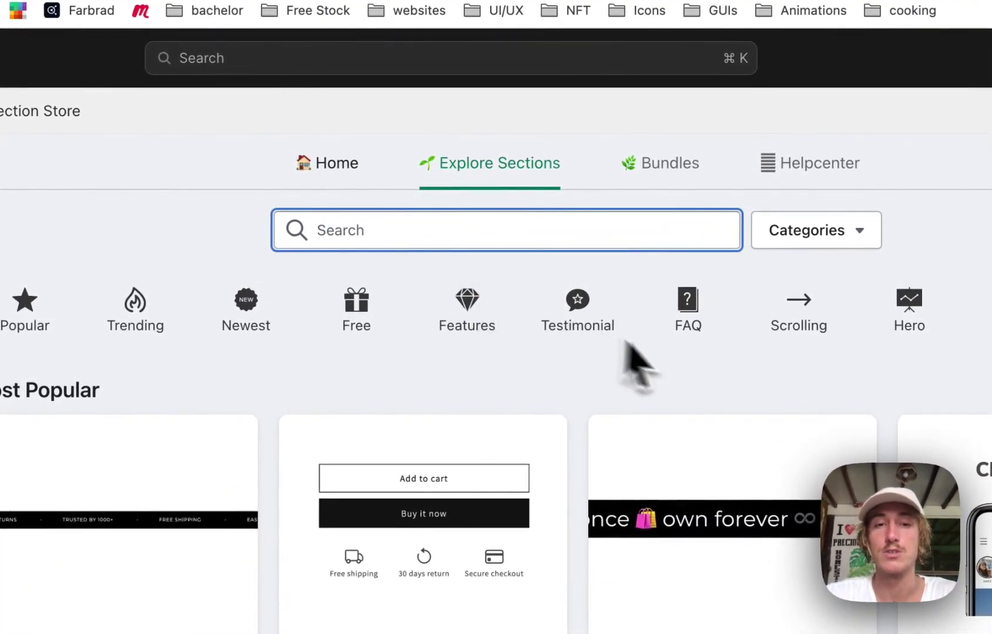
pyautogui.scroll(-3, 658, 371)
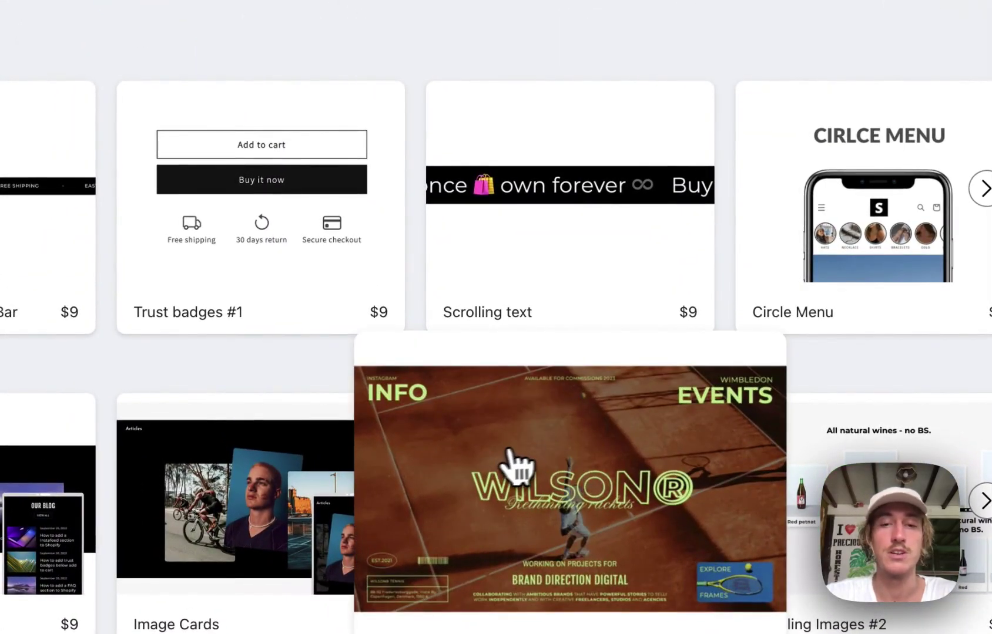
# - Open Hero #2's detail page and flip its preview carousel forward and back
pyautogui.click(491, 454)
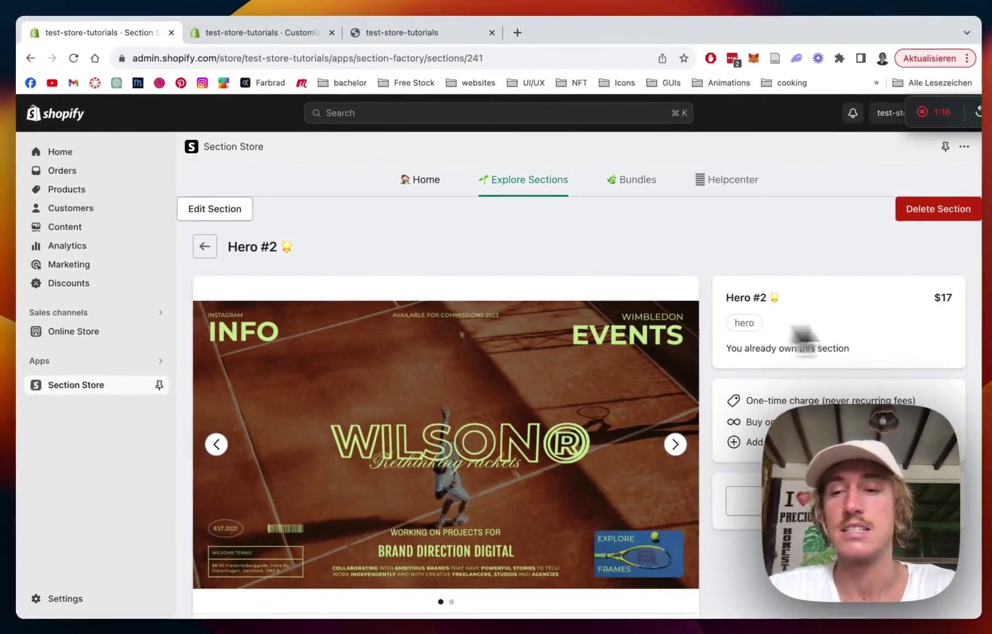
pyautogui.scroll(-1, 899, 338)
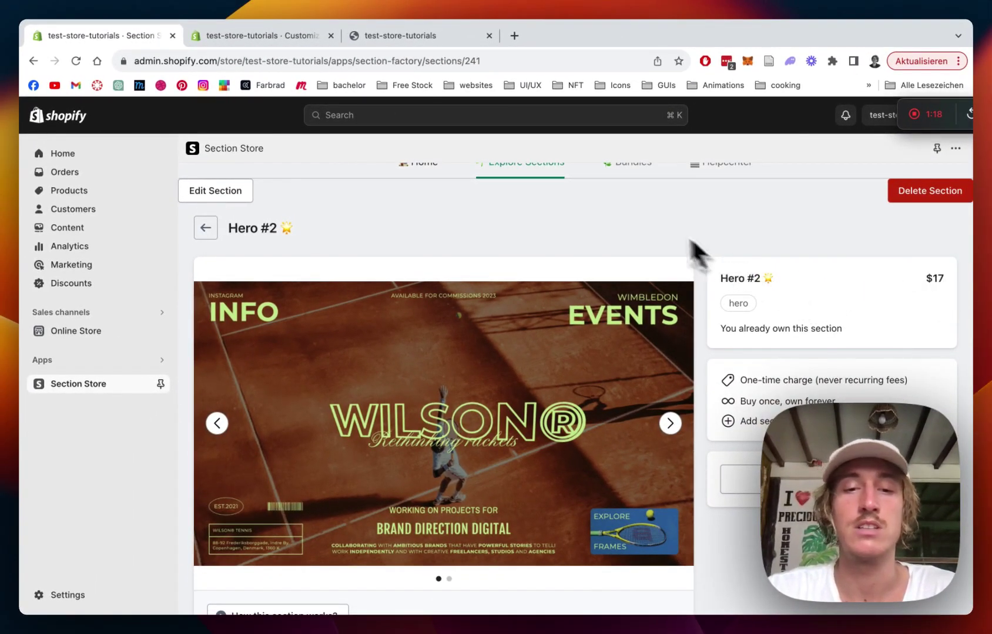
pyautogui.scroll(-1, 648, 220)
pyautogui.scroll(-1, 648, 218)
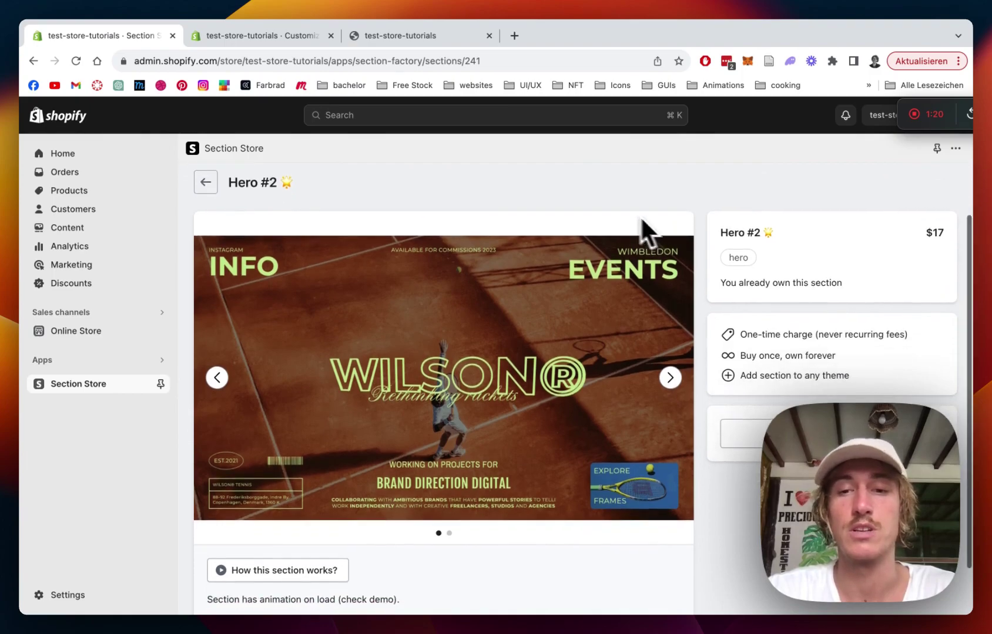
pyautogui.click(669, 377)
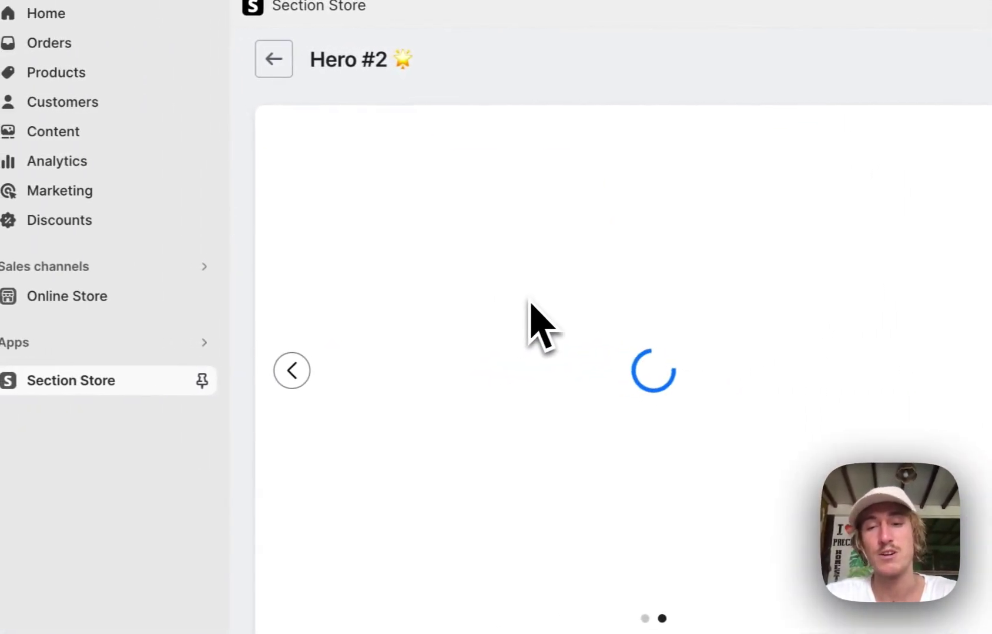
pyautogui.click(298, 370)
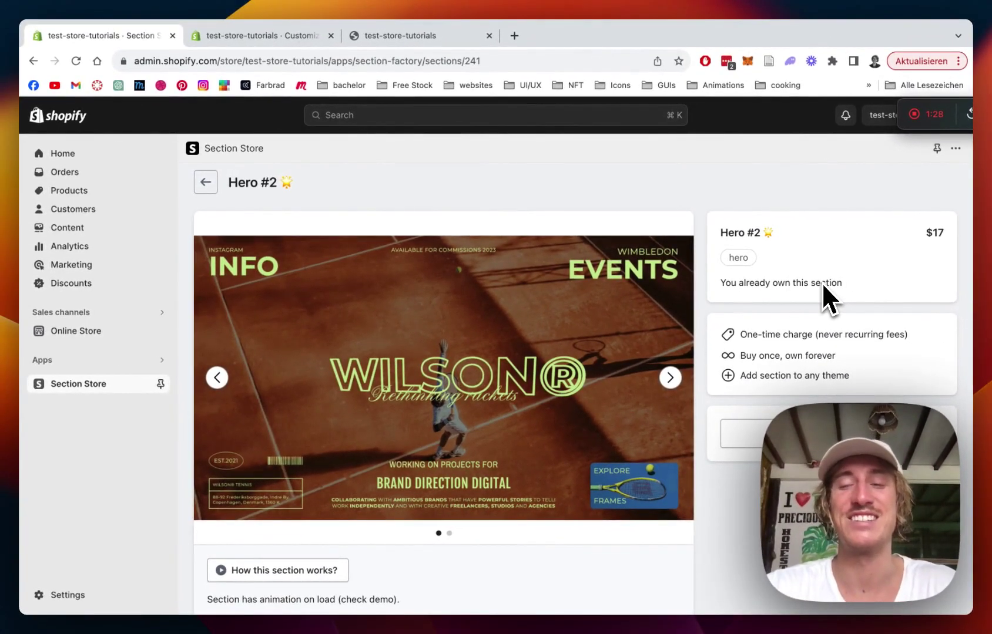
pyautogui.scroll(-1, 821, 282)
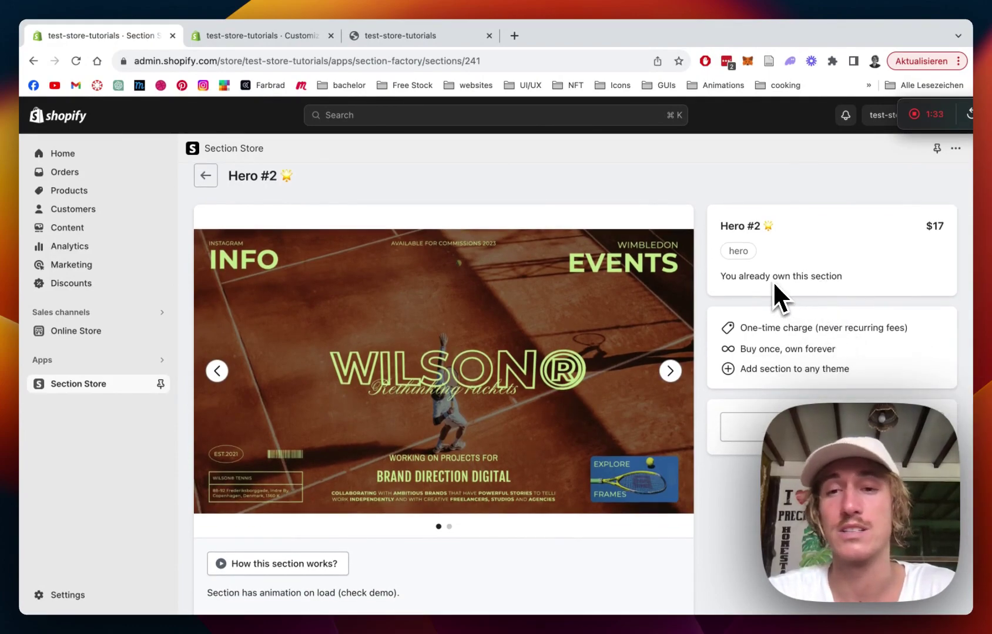
pyautogui.scroll(-1, 696, 191)
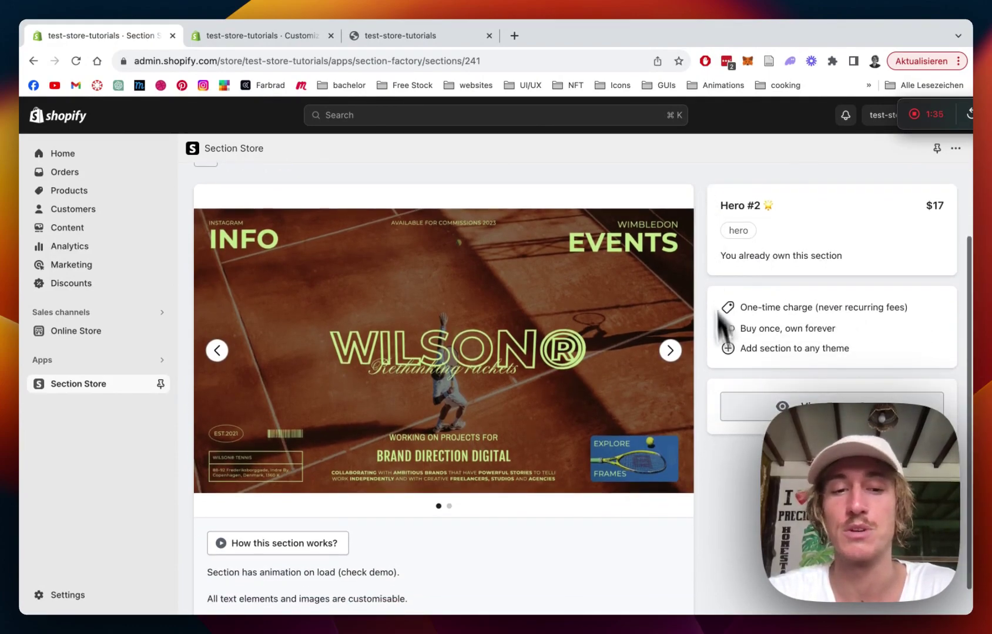
pyautogui.scroll(3, 728, 364)
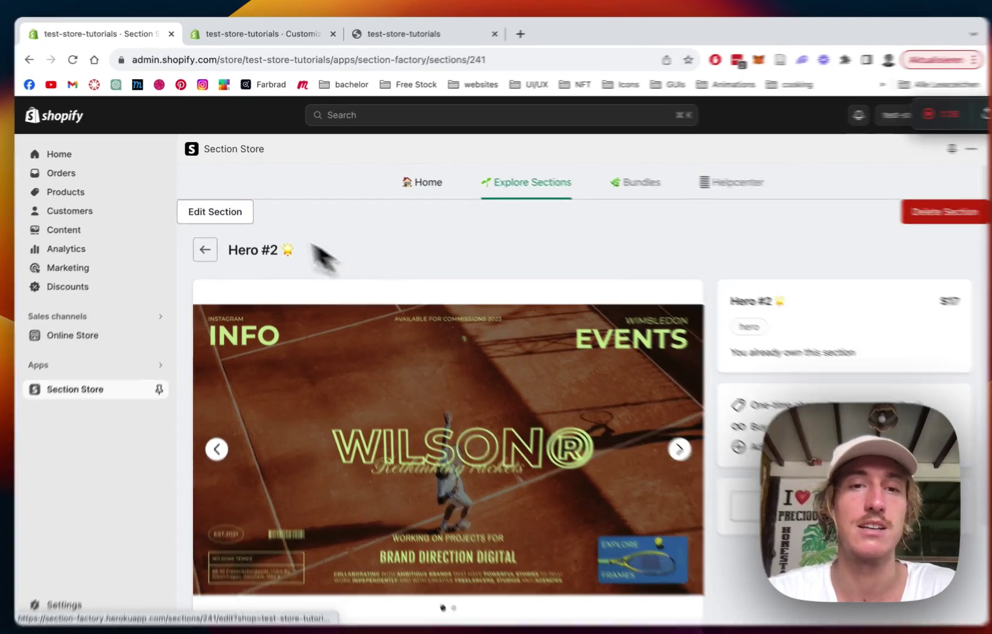
# - From My sections, pick Dawn (Live) in Hero #2's Add to theme dropdown
pyautogui.click(424, 183)
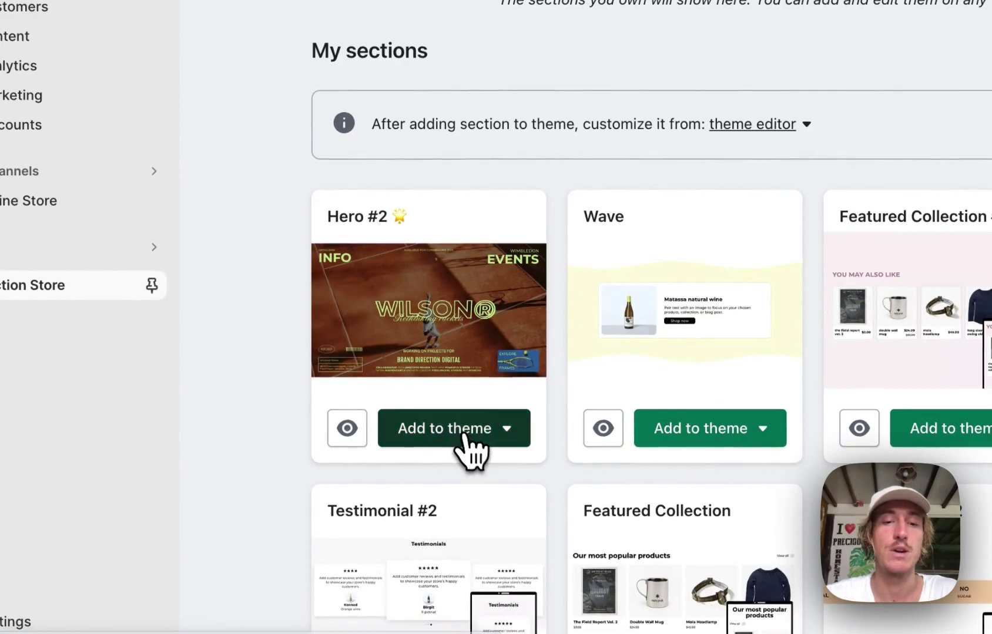
pyautogui.click(470, 446)
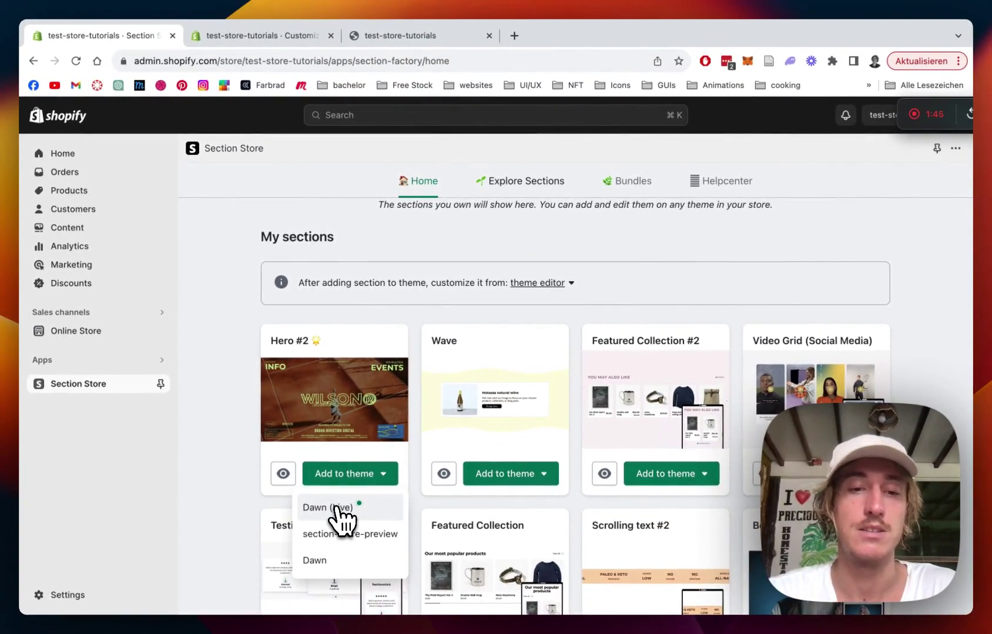
pyautogui.click(336, 507)
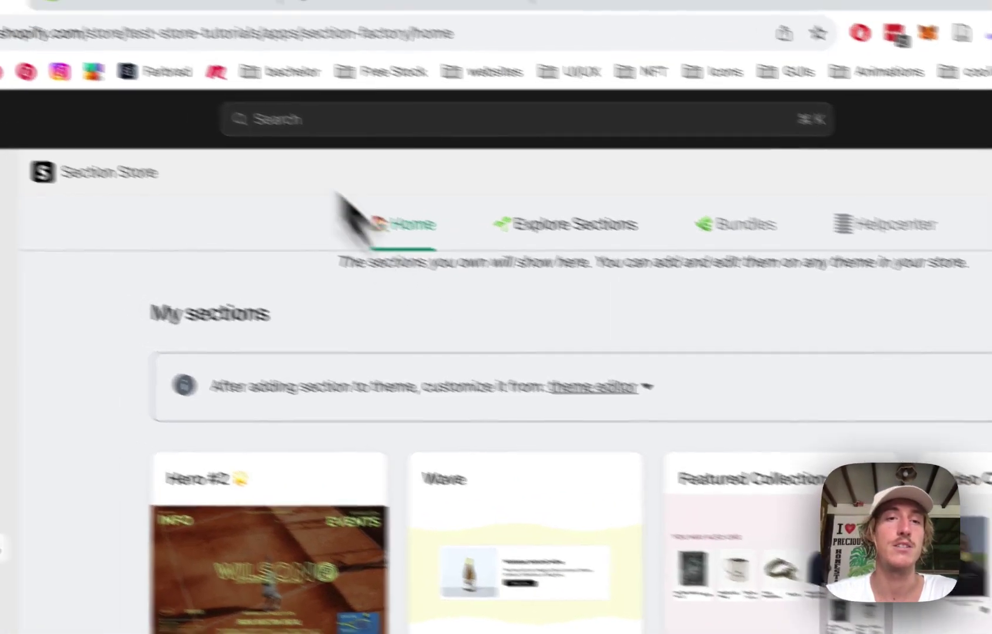
# - Open the live Dawn theme in the editor and hide the existing Hero #2 section
pyautogui.click(355, 55)
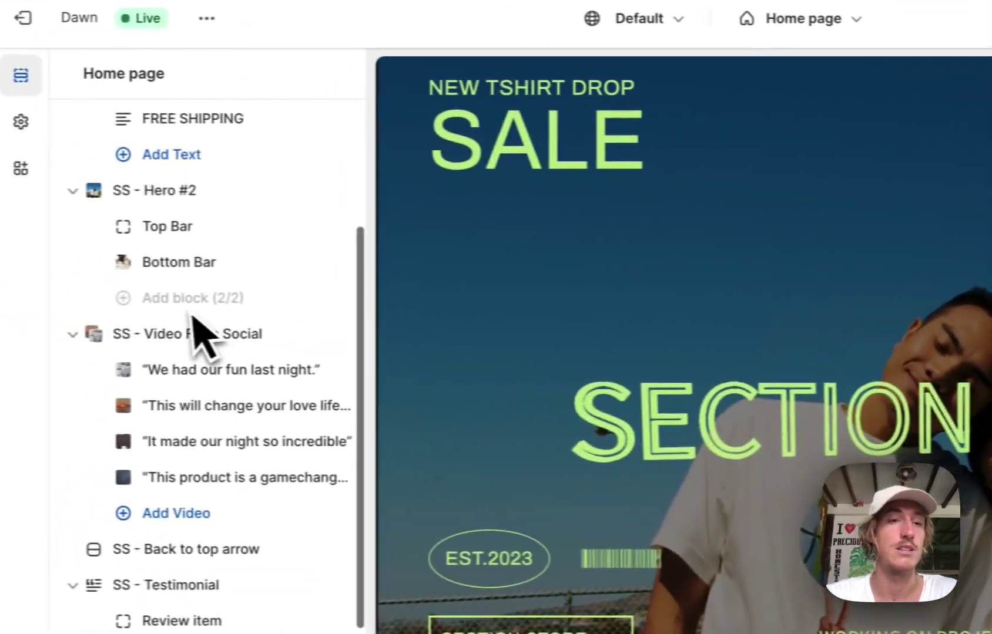
pyautogui.scroll(5, 111, 335)
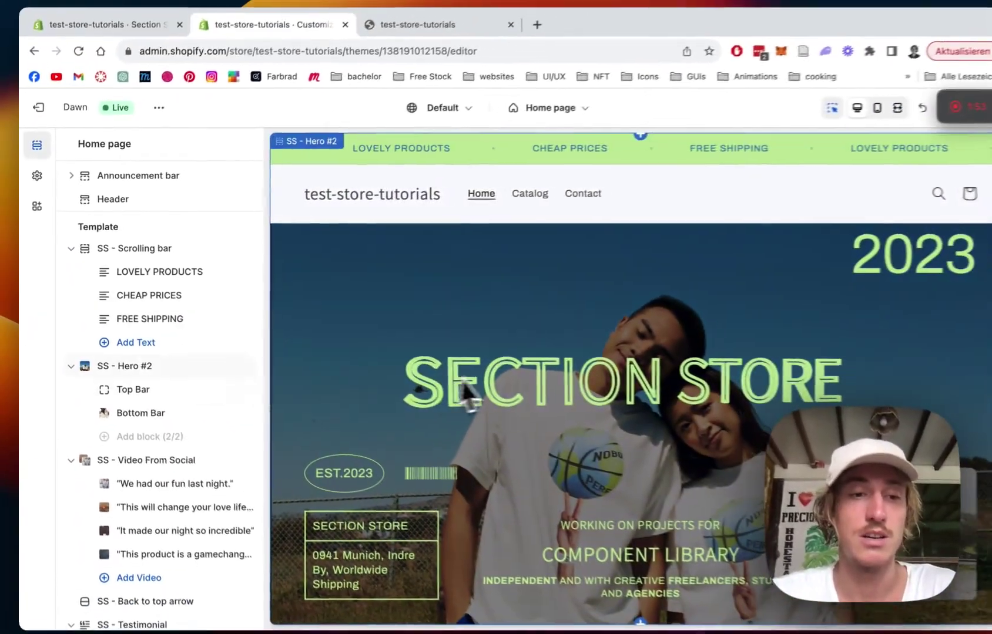
pyautogui.moveTo(231, 370)
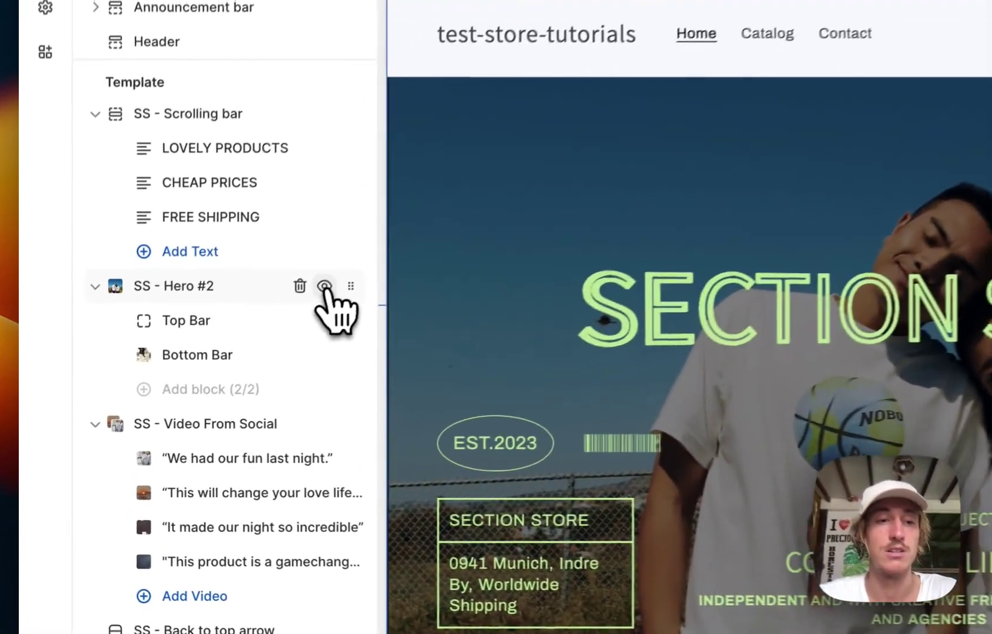
pyautogui.click(235, 350)
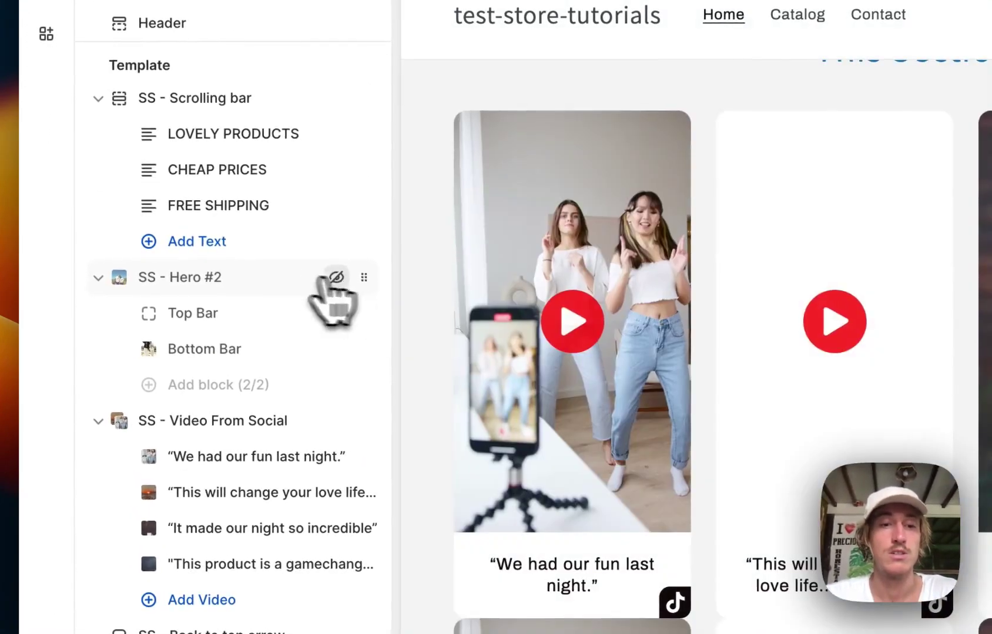
pyautogui.scroll(-5, 195, 217)
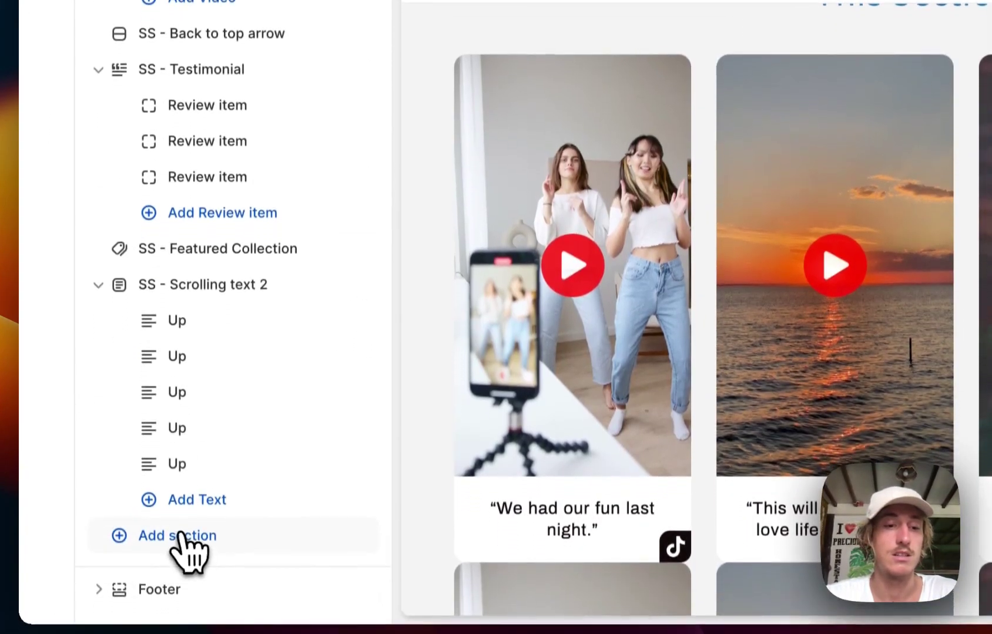
# - Add SS - Hero #2 and drag it directly below SS - Scrolling bar
pyautogui.click(182, 532)
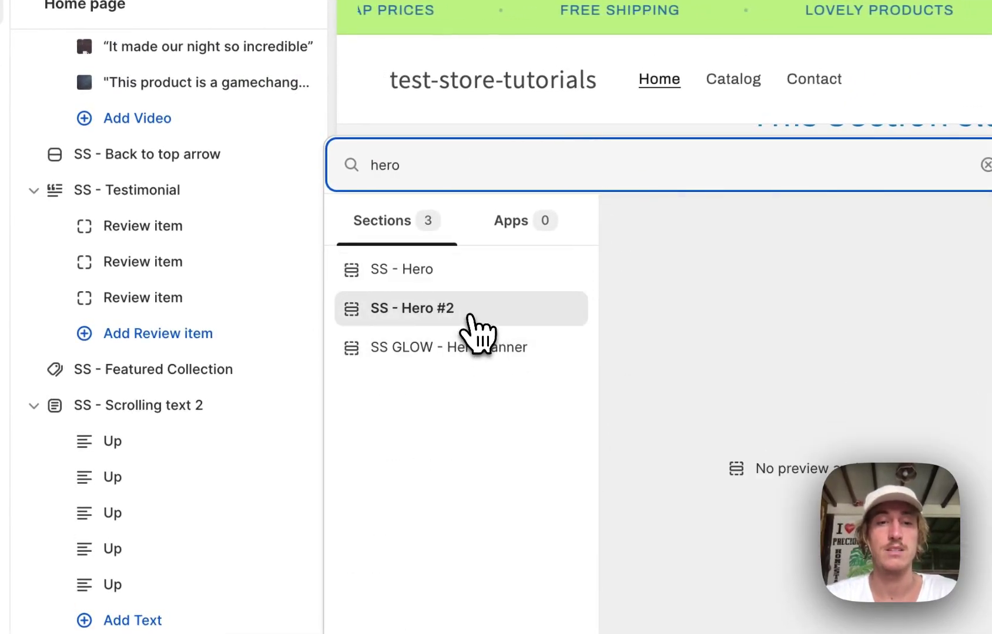
pyautogui.click(472, 311)
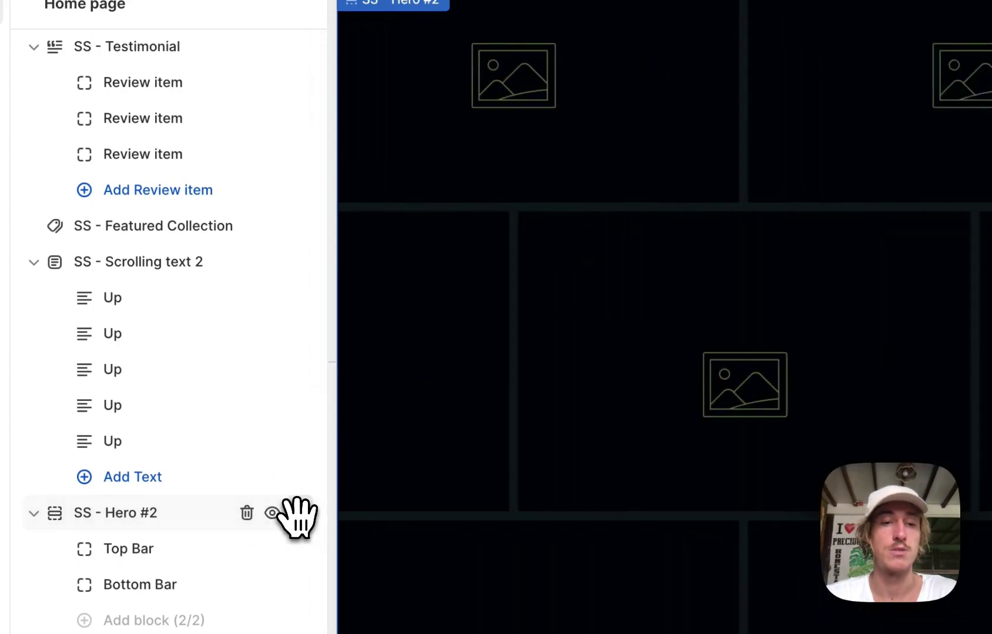
pyautogui.moveTo(288, 47); pyautogui.dragTo(260, 139)
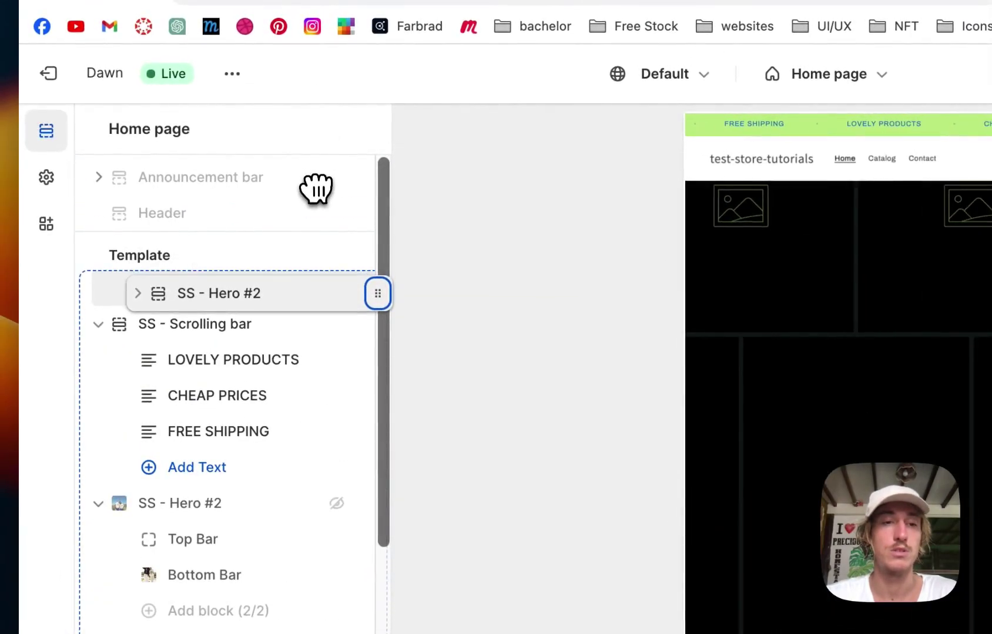
pyautogui.moveTo(310, 235); pyautogui.dragTo(288, 381)
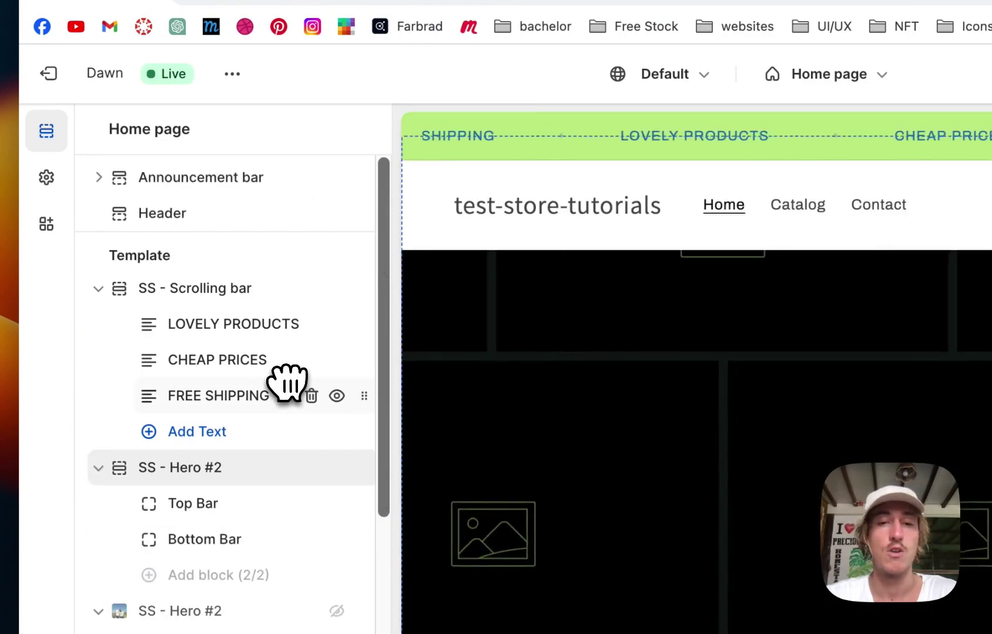
# - Set the tony-saiko couple photo as the SS - Hero #2 background image
pyautogui.click(207, 470)
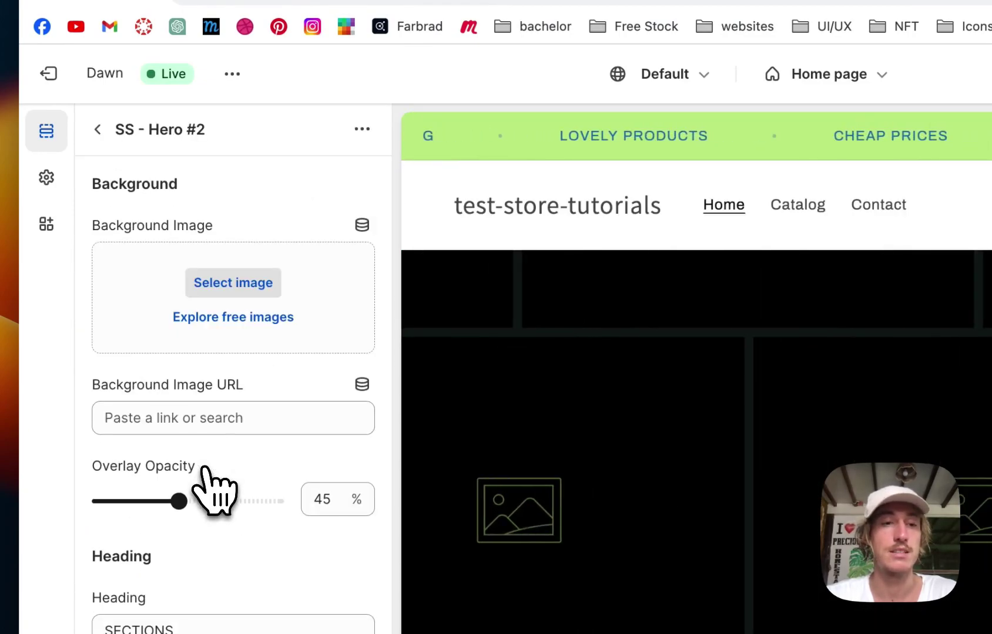
pyautogui.click(238, 285)
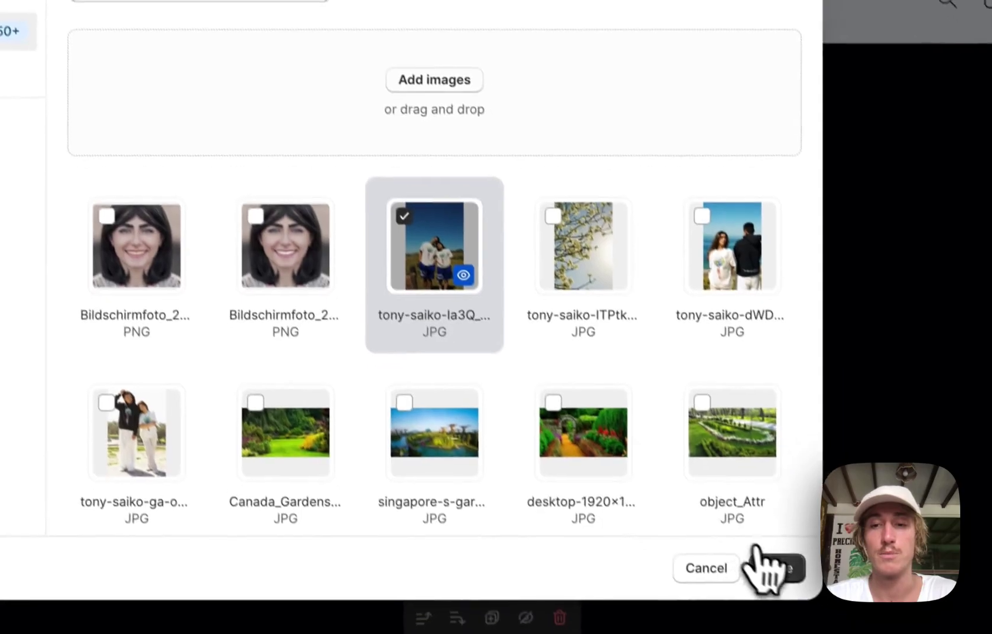
pyautogui.click(772, 570)
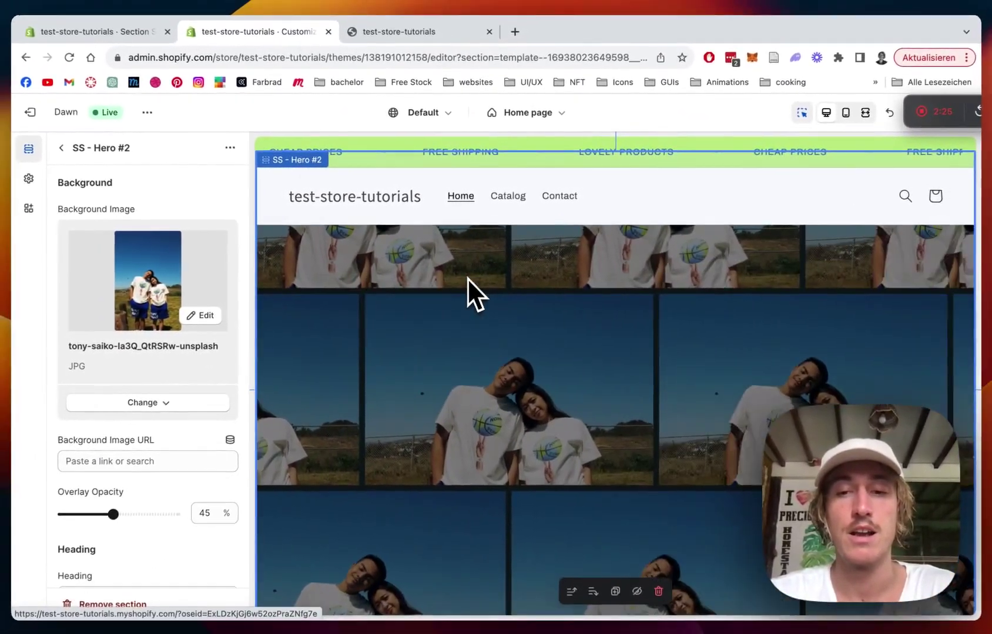
# - Bring up the store's product list for the banner's link URL
pyautogui.scroll(-5, 598, 366)
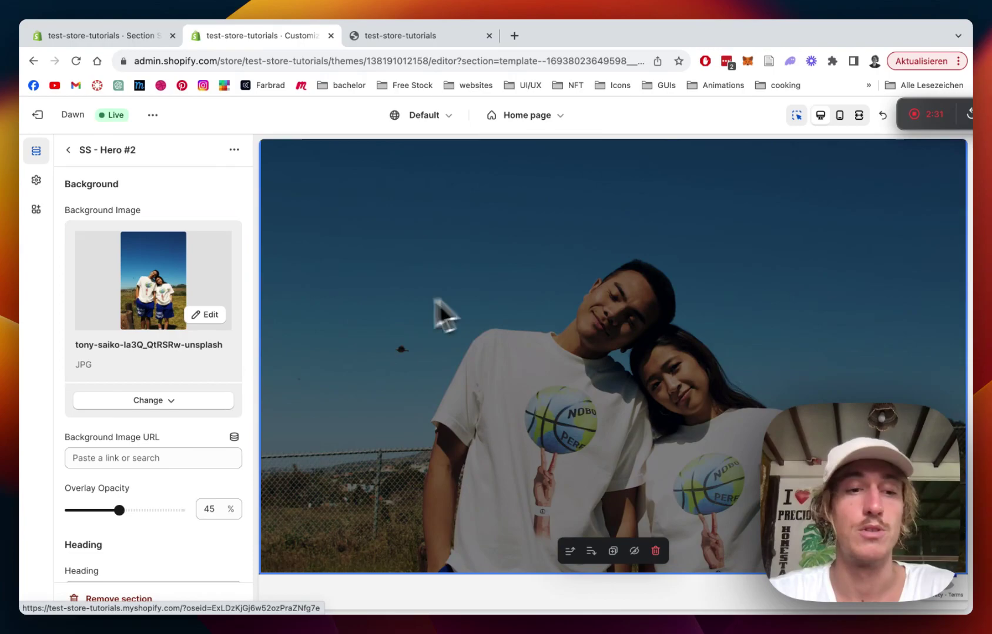
pyautogui.scroll(-1, 164, 371)
pyautogui.scroll(-2, 158, 359)
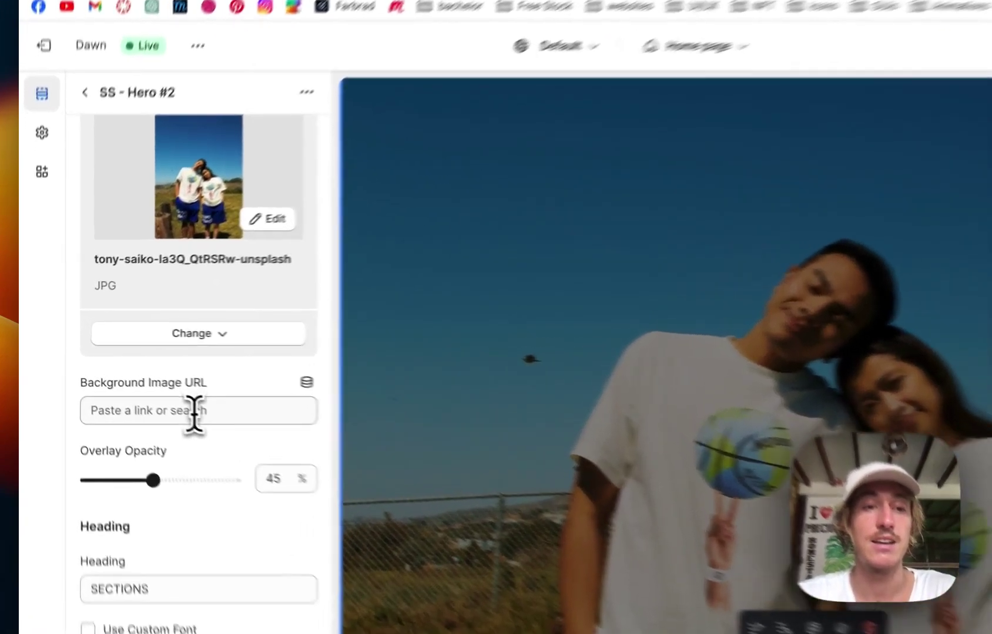
pyautogui.click(194, 414)
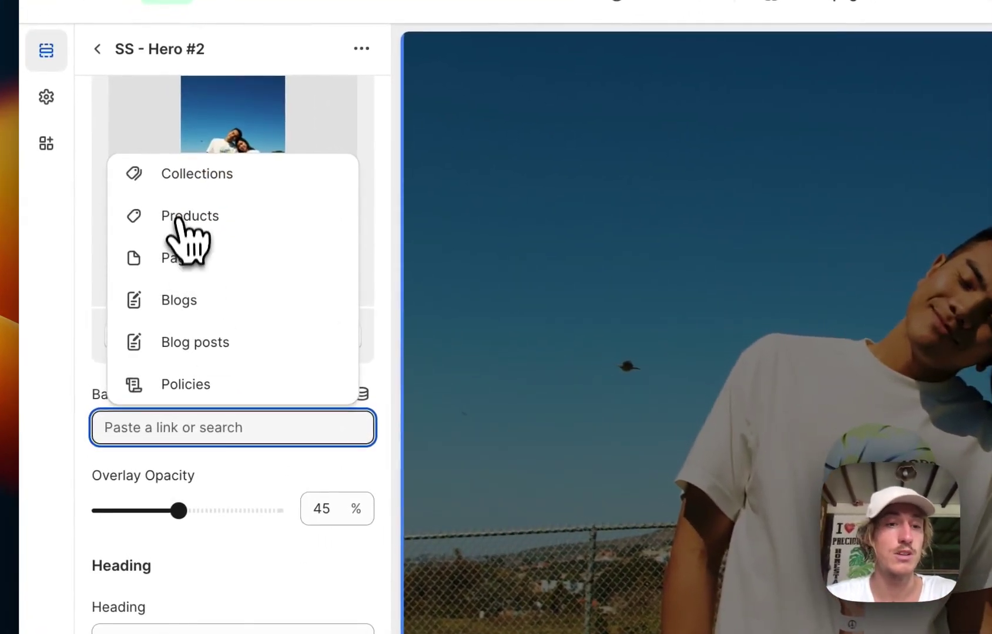
pyautogui.click(185, 220)
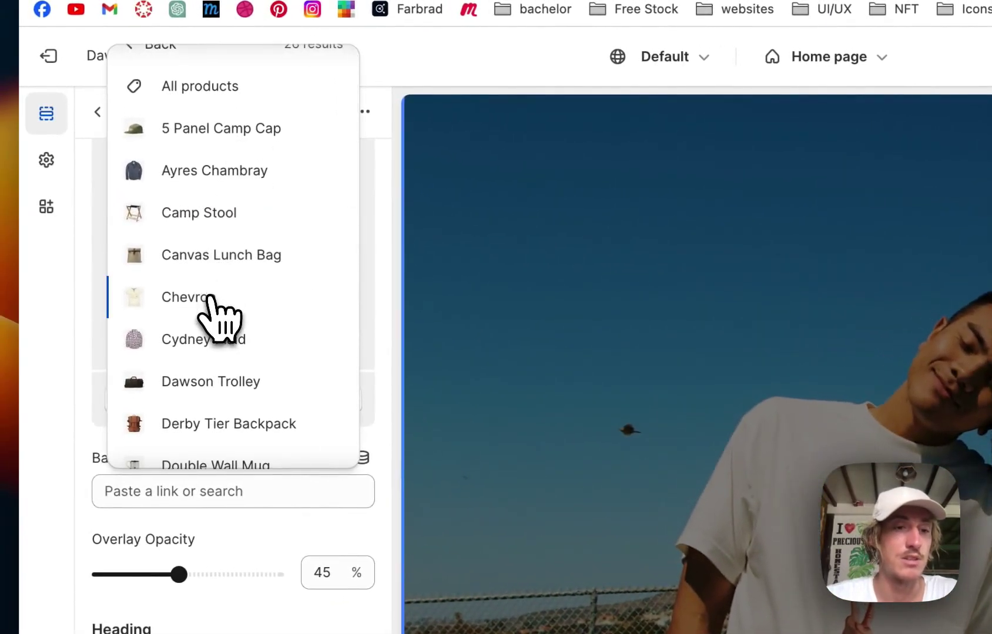
# - Link the banner to Chevron, rename the heading 'Section Store', and shrink it to 118 px
pyautogui.click(209, 297)
pyautogui.scroll(-3, 253, 418)
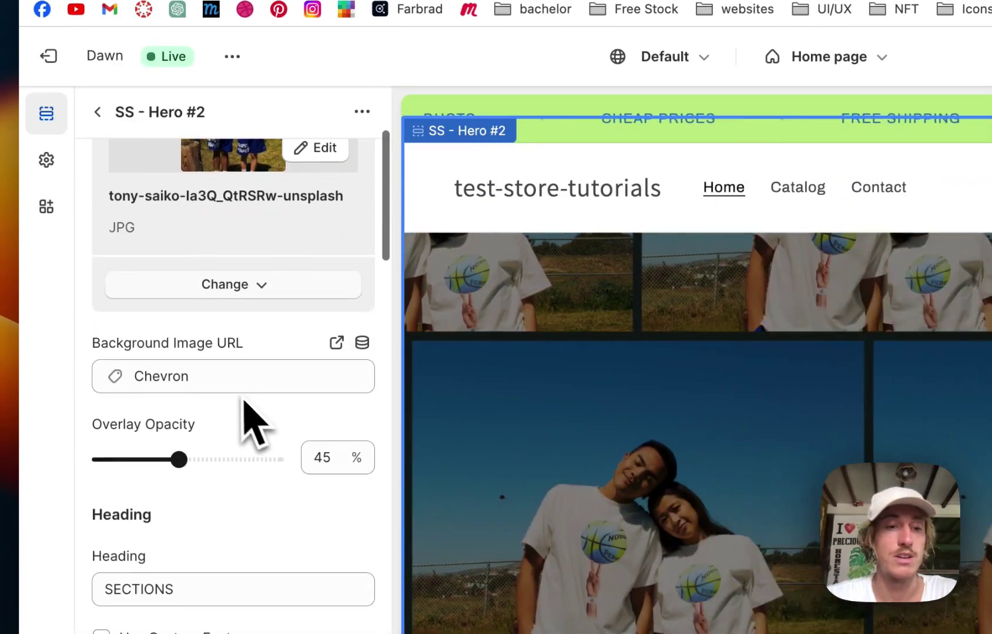
pyautogui.scroll(-2, 211, 345)
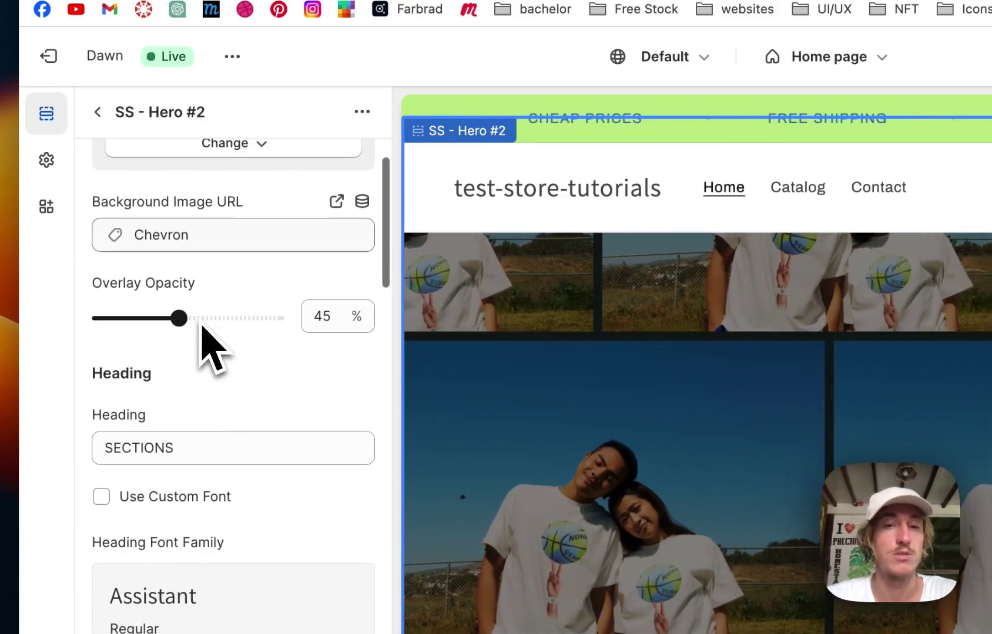
pyautogui.moveTo(199, 448); pyautogui.dragTo(56, 440)
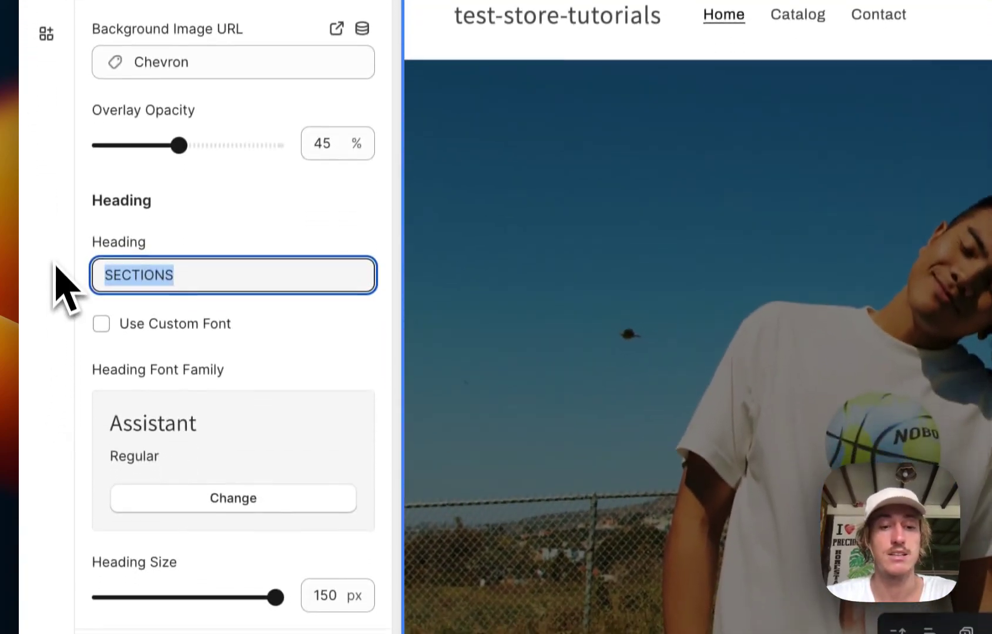
pyautogui.write('Section Store')
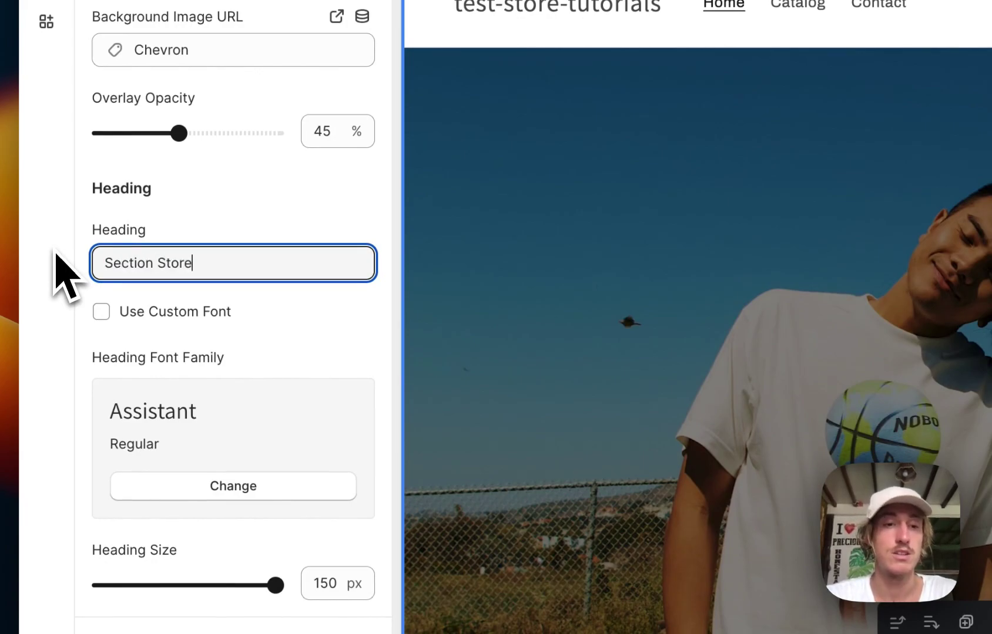
pyautogui.scroll(-2, 200, 236)
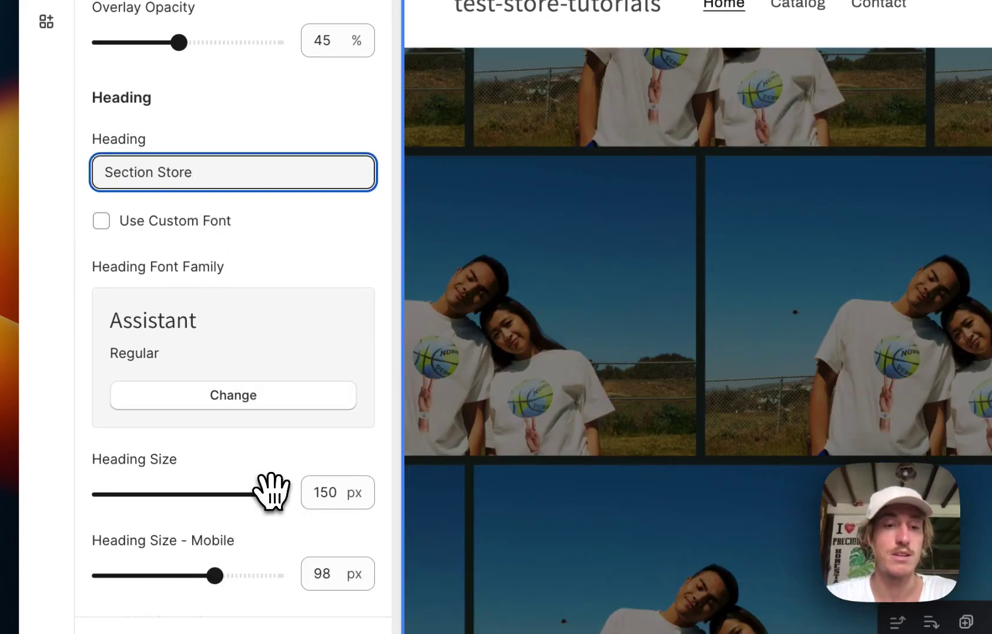
pyautogui.moveTo(270, 492); pyautogui.dragTo(212, 493)
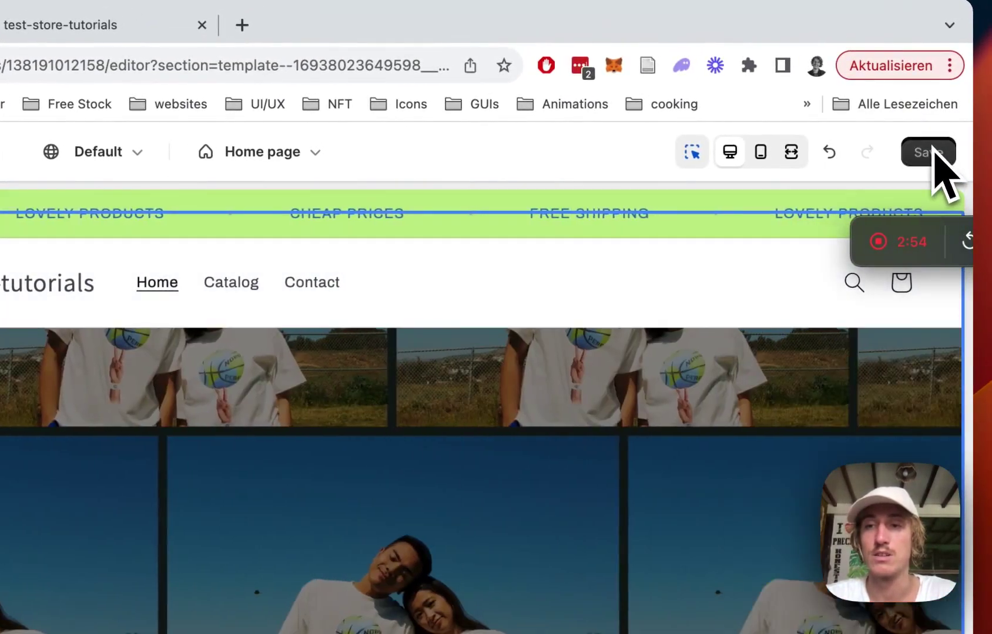
# - Save the theme editor changes to the SS - Hero #2 heading and link
pyautogui.click(930, 153)
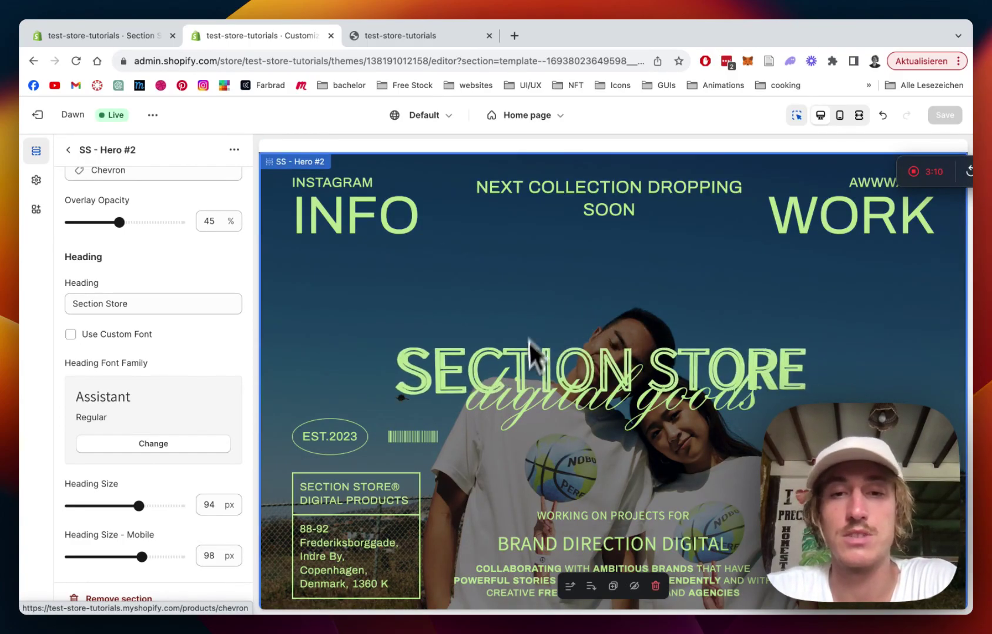
# - Delete the 'digital goods' text from the hero's Sub-Heading
pyautogui.scroll(-2, 201, 323)
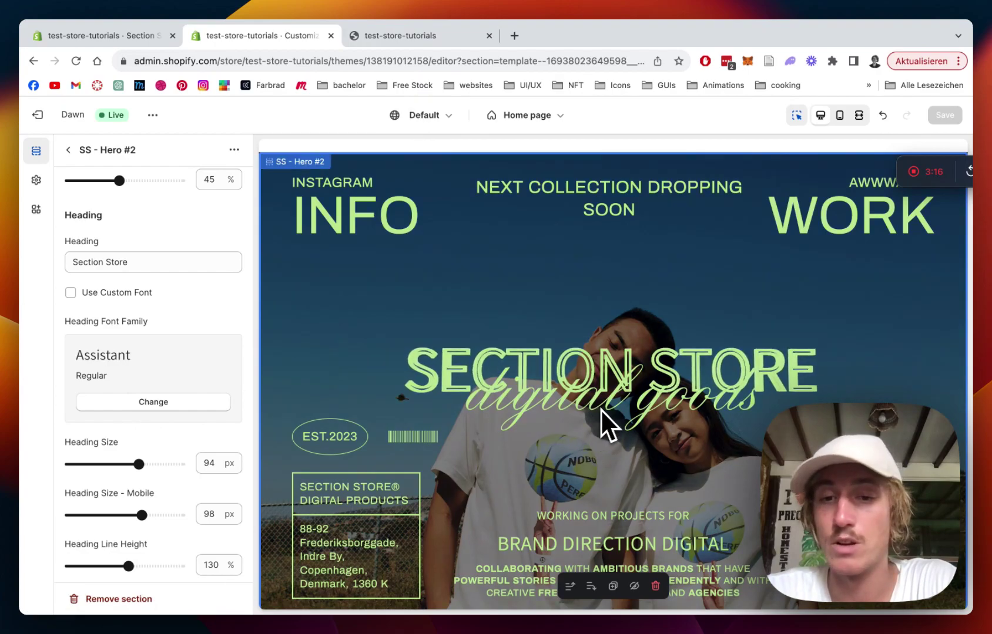
pyautogui.scroll(-2, 235, 317)
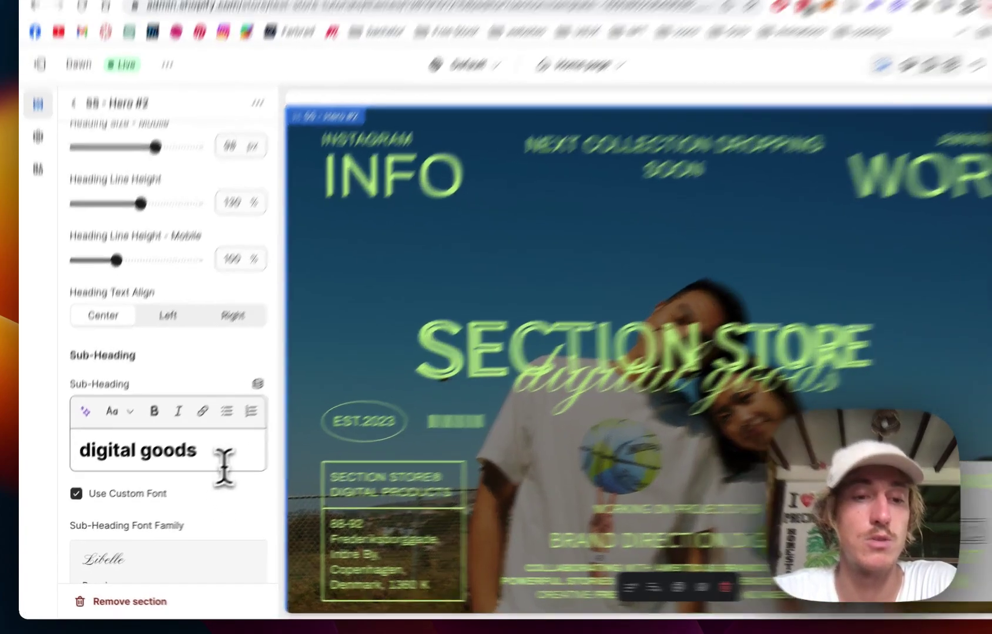
pyautogui.moveTo(204, 477); pyautogui.dragTo(60, 464)
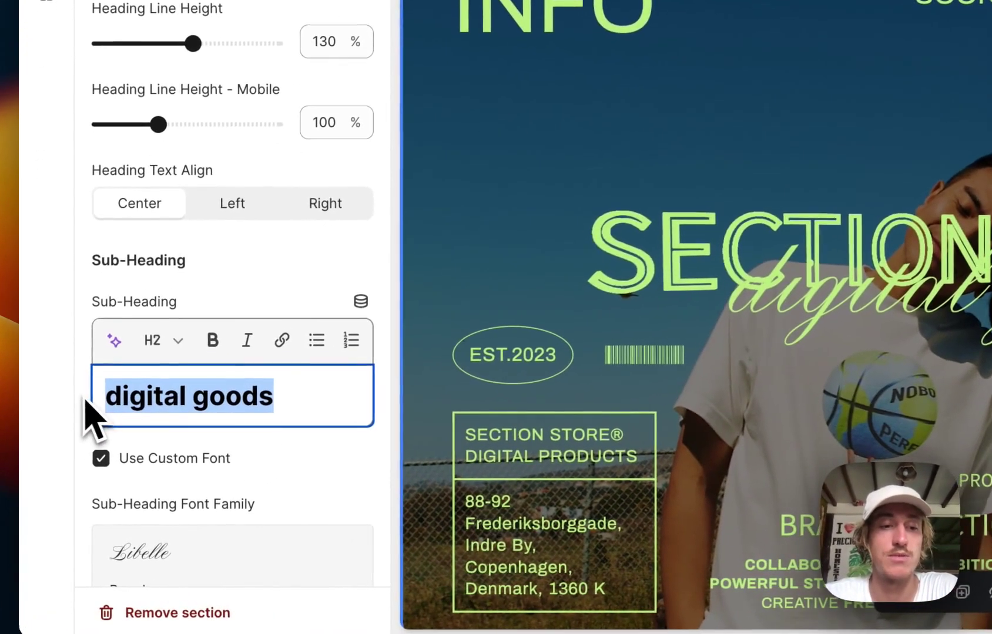
pyautogui.scroll(-5, 186, 366)
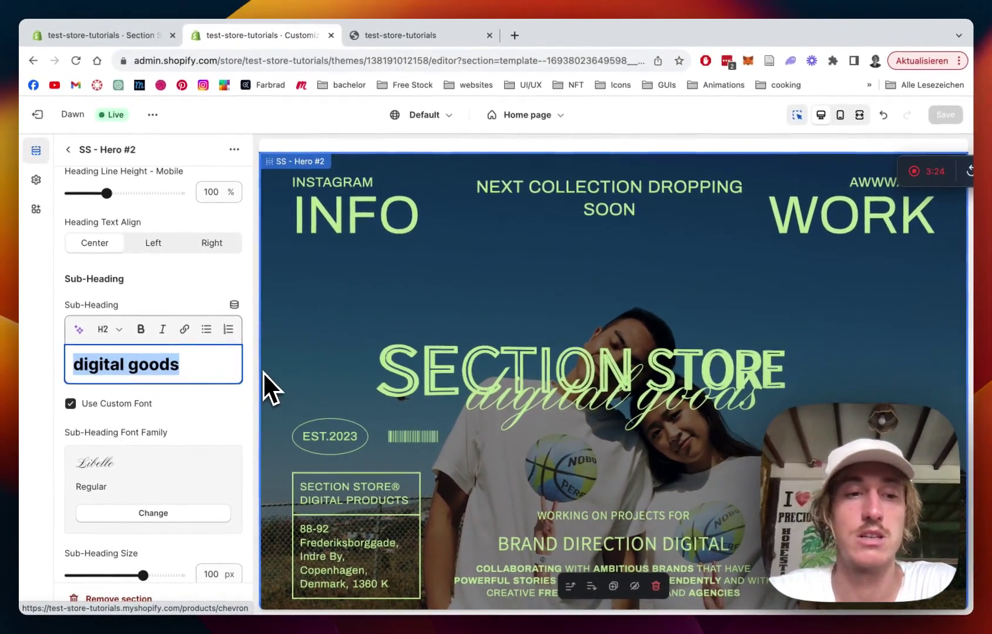
pyautogui.press('BackSpace')
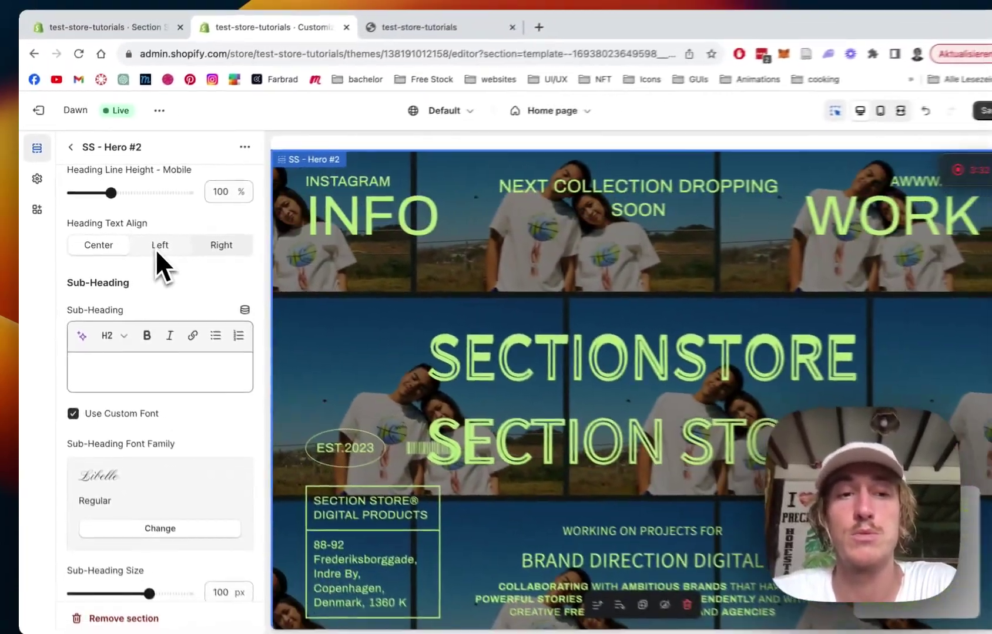
# - Review the remaining SS - Hero #2 settings and return to the Home page section list
pyautogui.scroll(-2, 161, 259)
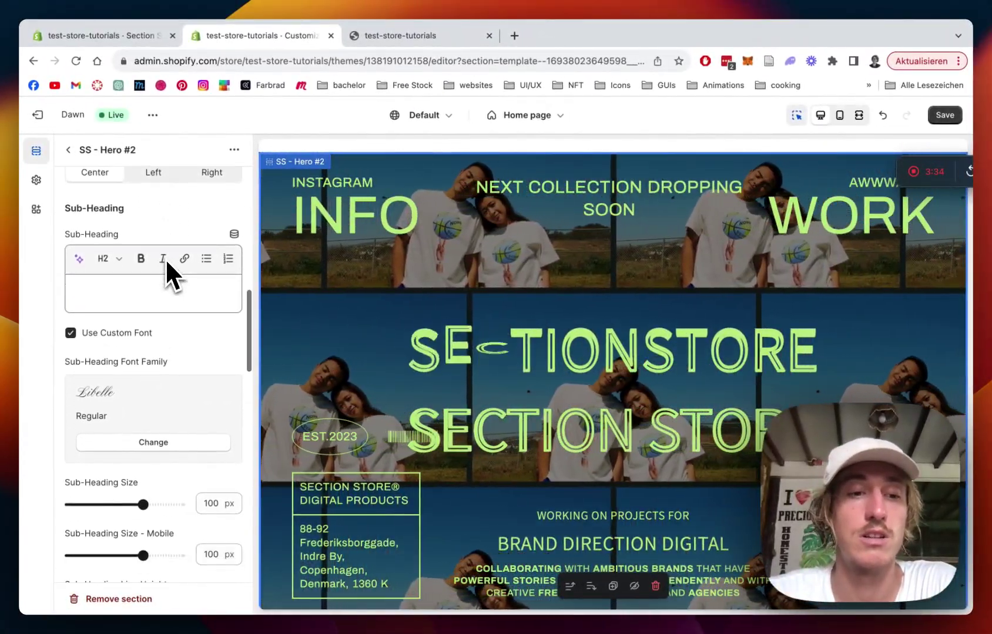
pyautogui.scroll(-4, 165, 258)
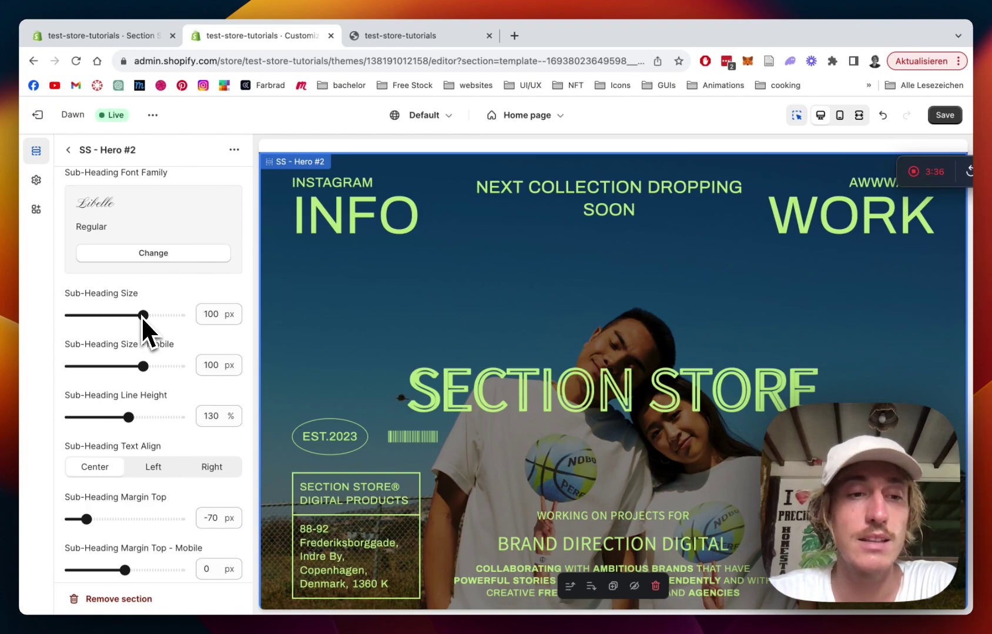
pyautogui.scroll(-3, 147, 315)
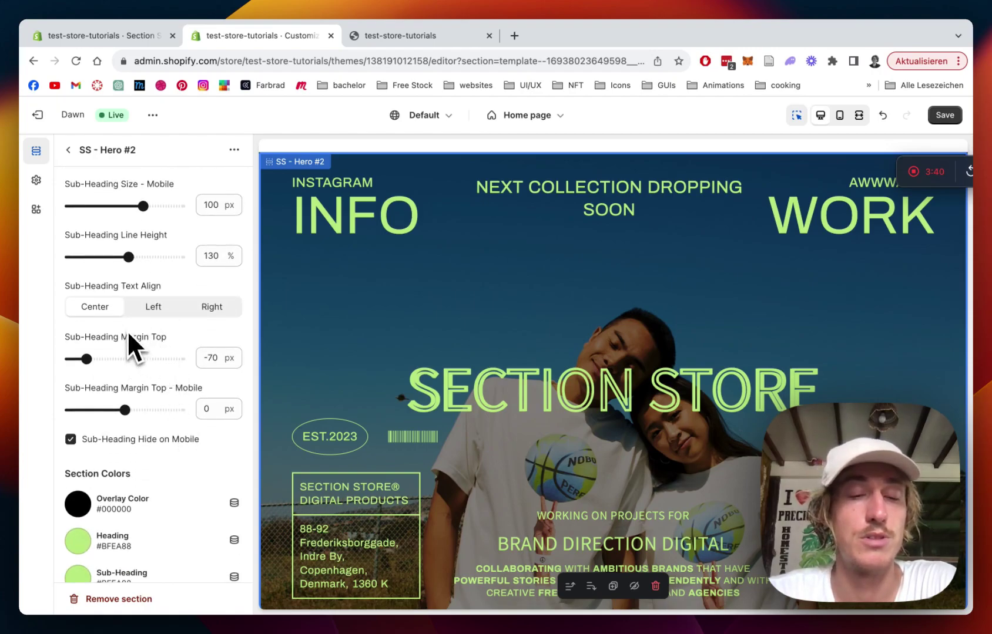
pyautogui.scroll(-3, 139, 334)
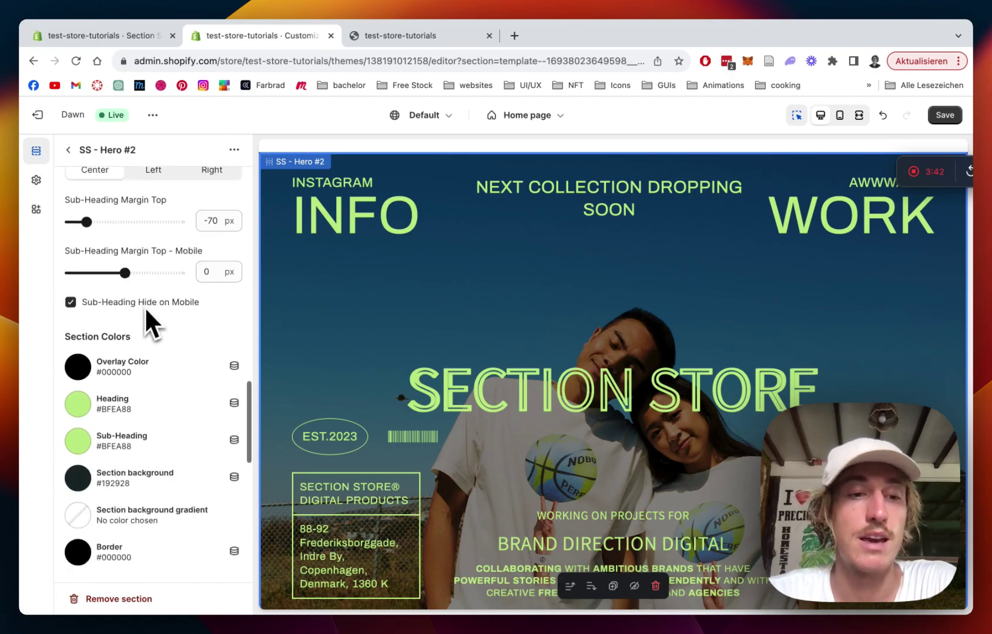
pyautogui.scroll(-1, 145, 312)
pyautogui.scroll(-1, 124, 354)
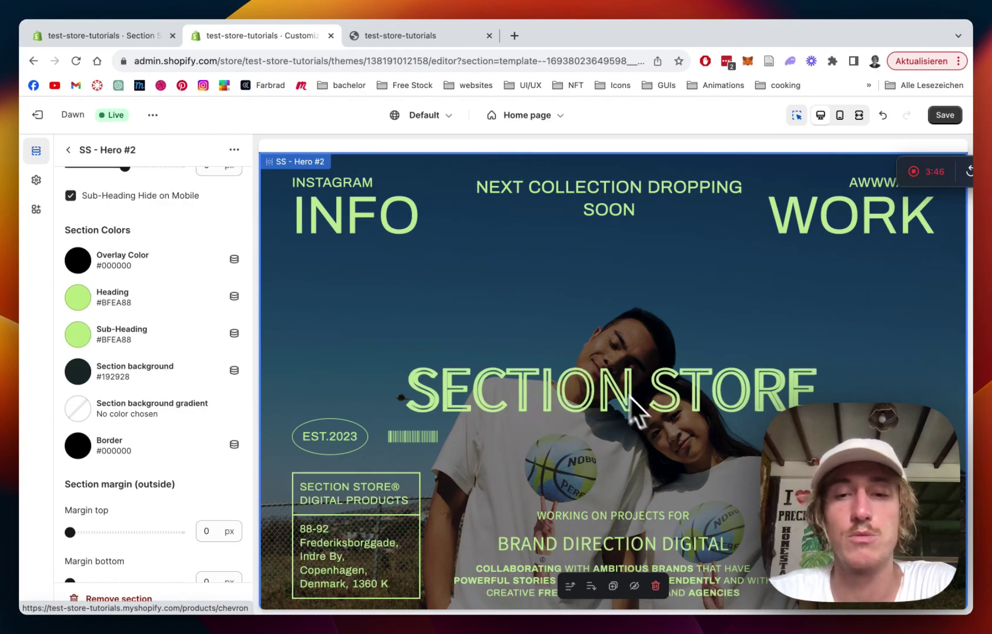
pyautogui.scroll(-1, 611, 393)
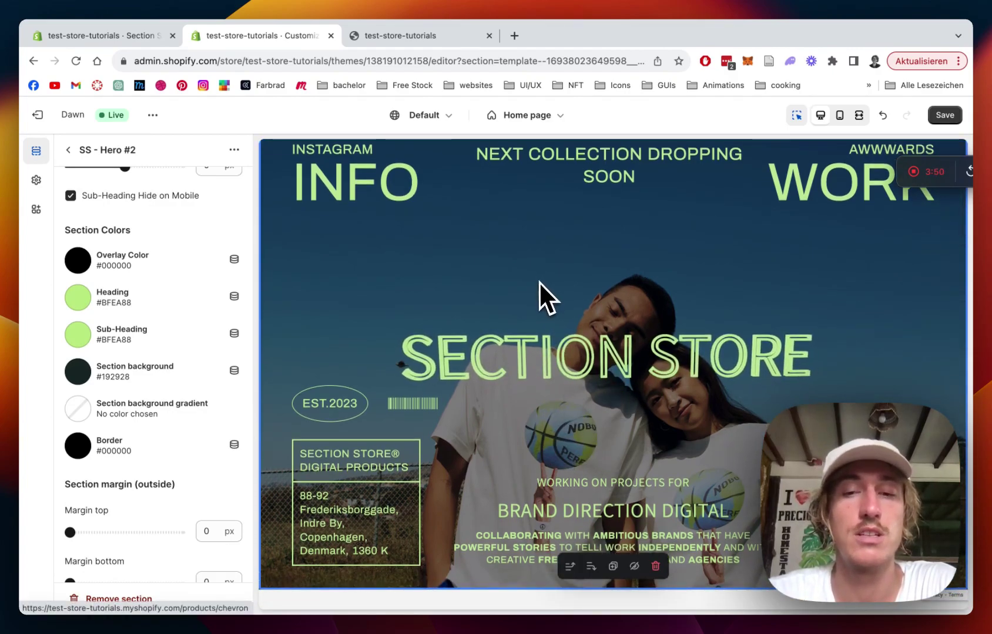
pyautogui.scroll(-5, 141, 317)
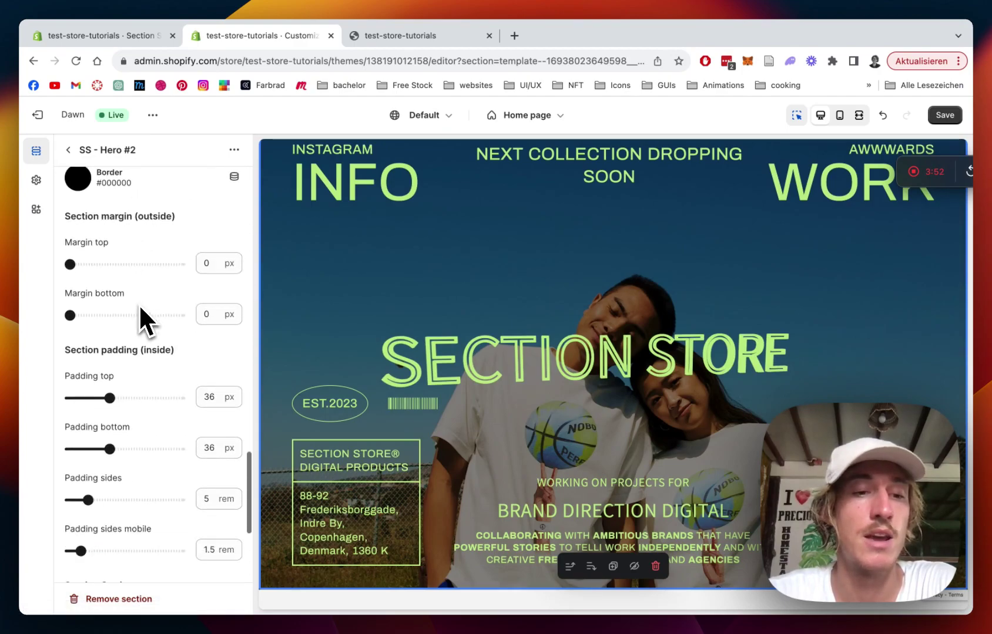
pyautogui.scroll(1, 176, 391)
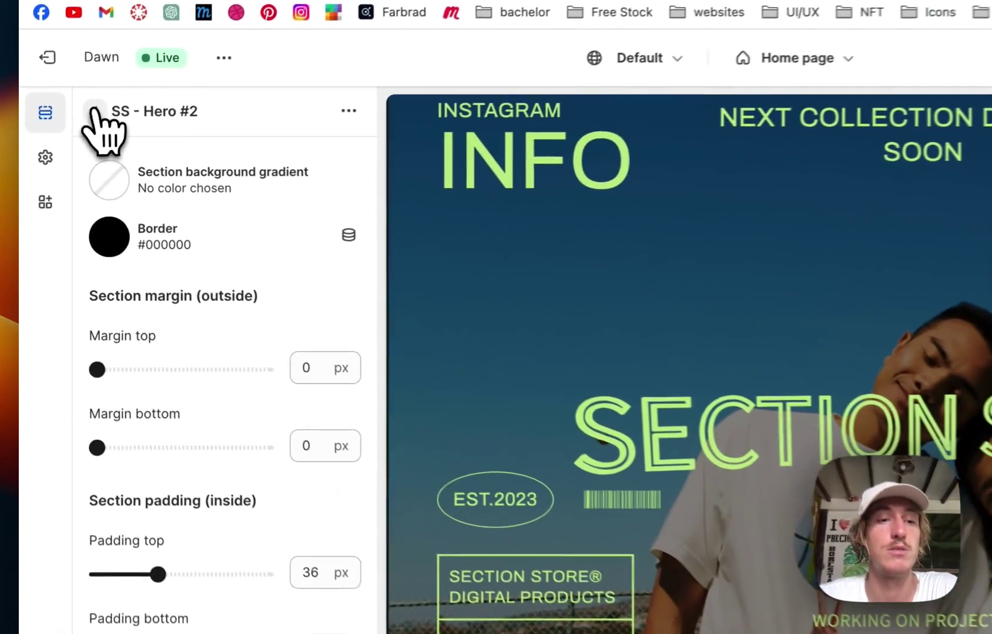
pyautogui.click(94, 110)
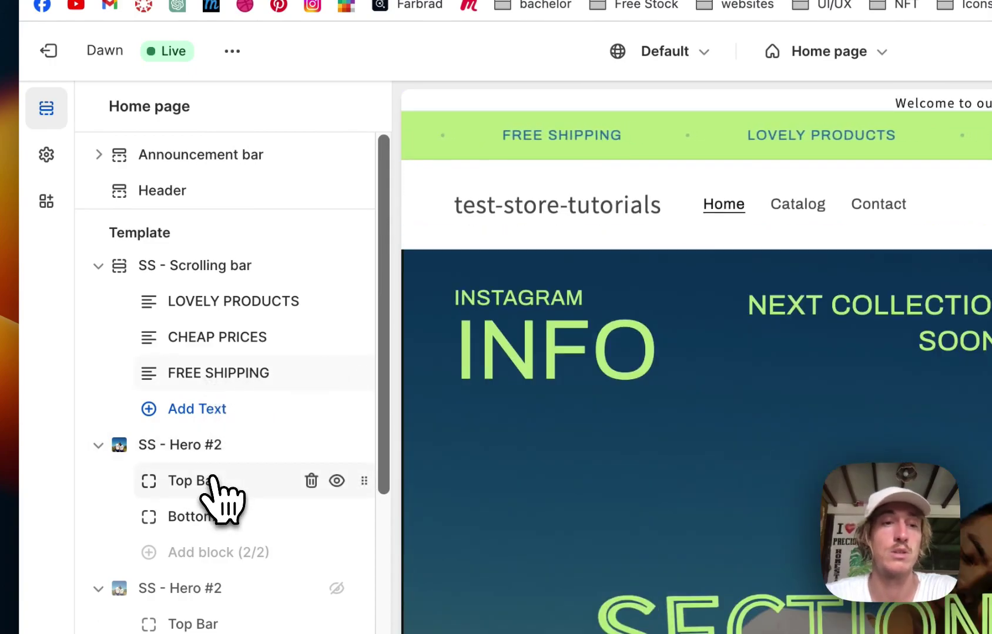
# - In the Top Bar block, set Left Sub-Title to 'NEW TSHIRT DROP' linked to Chevron
pyautogui.click(213, 480)
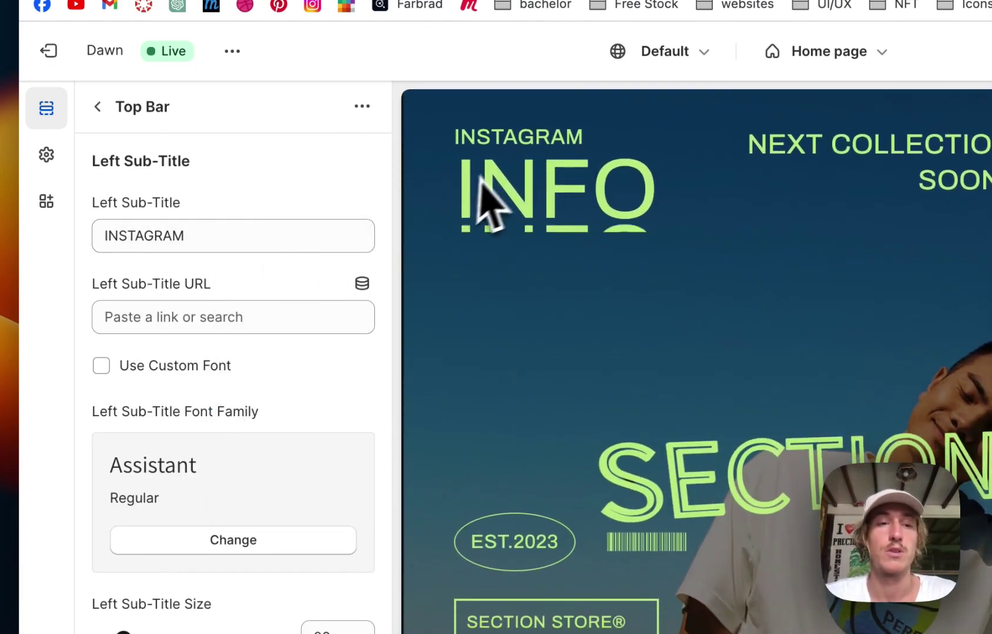
pyautogui.moveTo(194, 238); pyautogui.dragTo(78, 252)
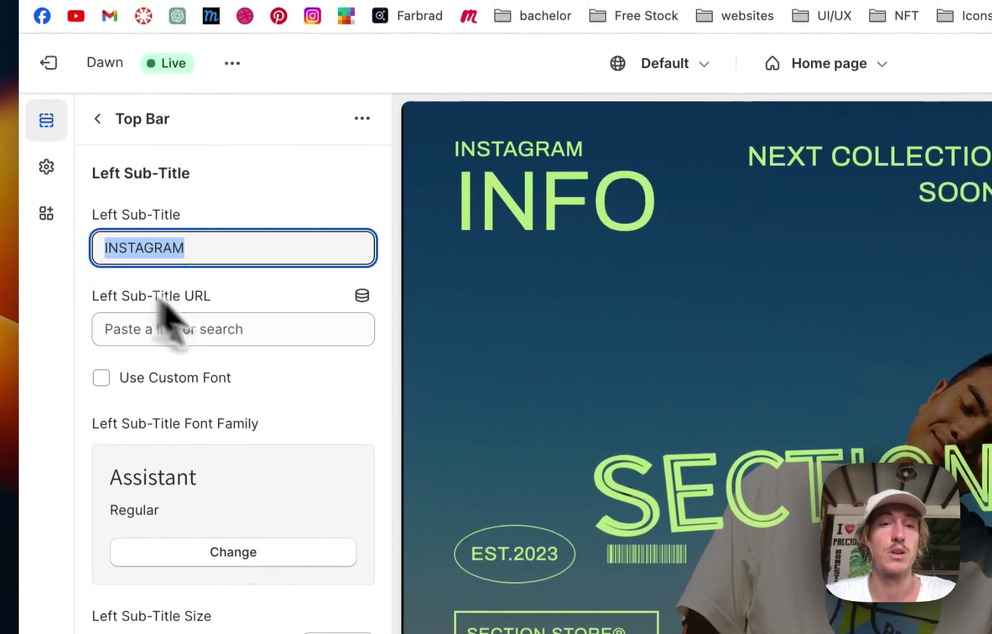
pyautogui.write('NEW TSHIRT')
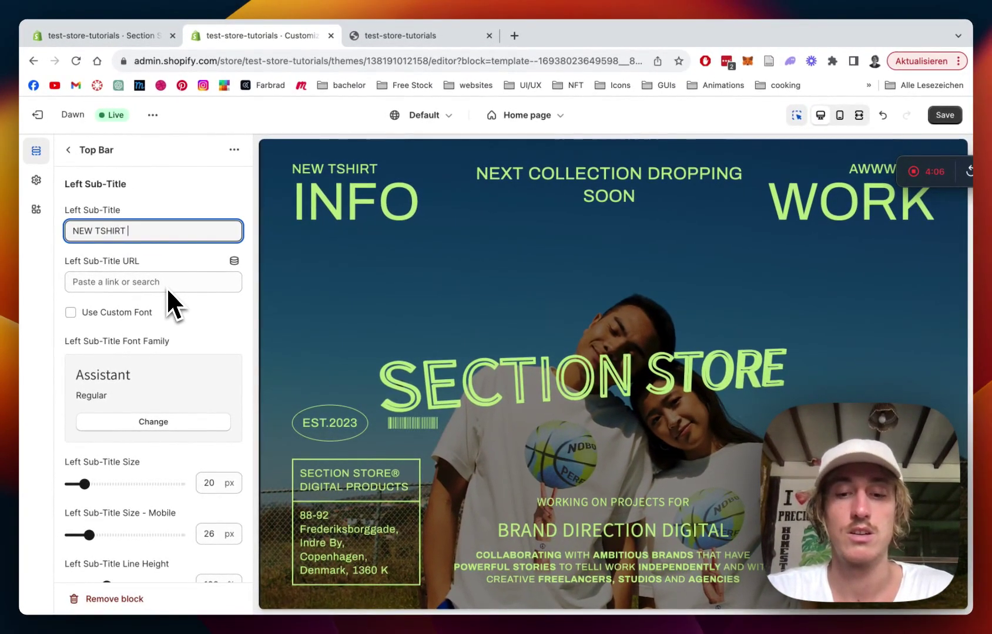
pyautogui.write(' DROP')
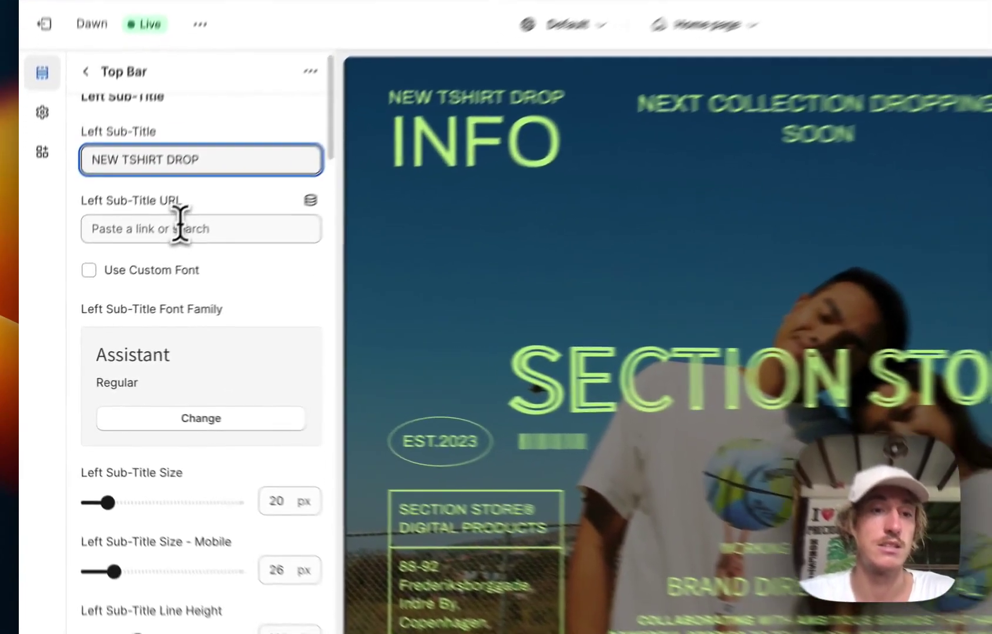
pyautogui.click(139, 282)
pyautogui.click(210, 298)
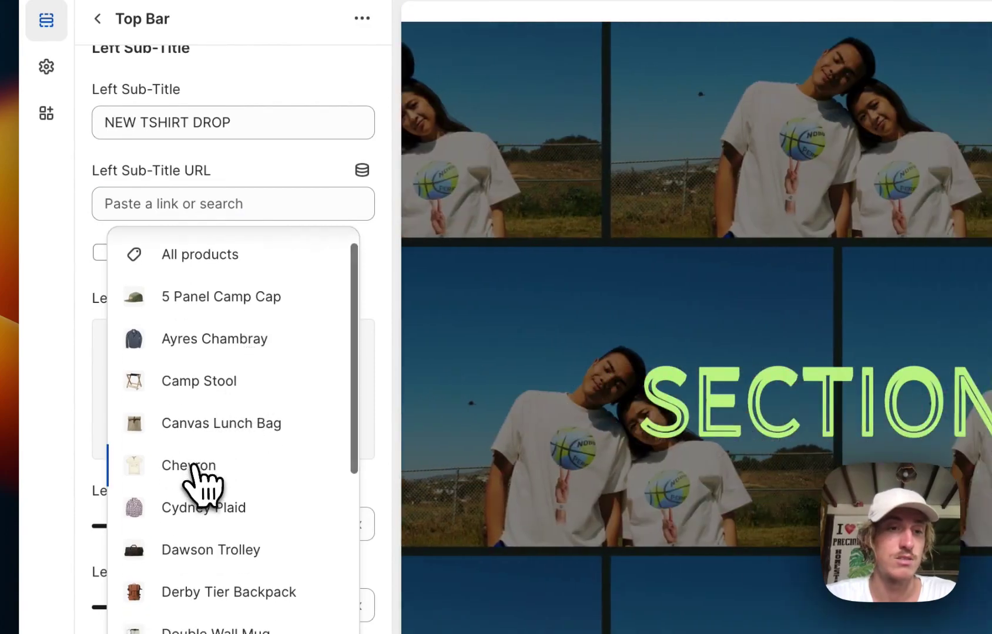
pyautogui.click(194, 467)
pyautogui.scroll(-9, 276, 206)
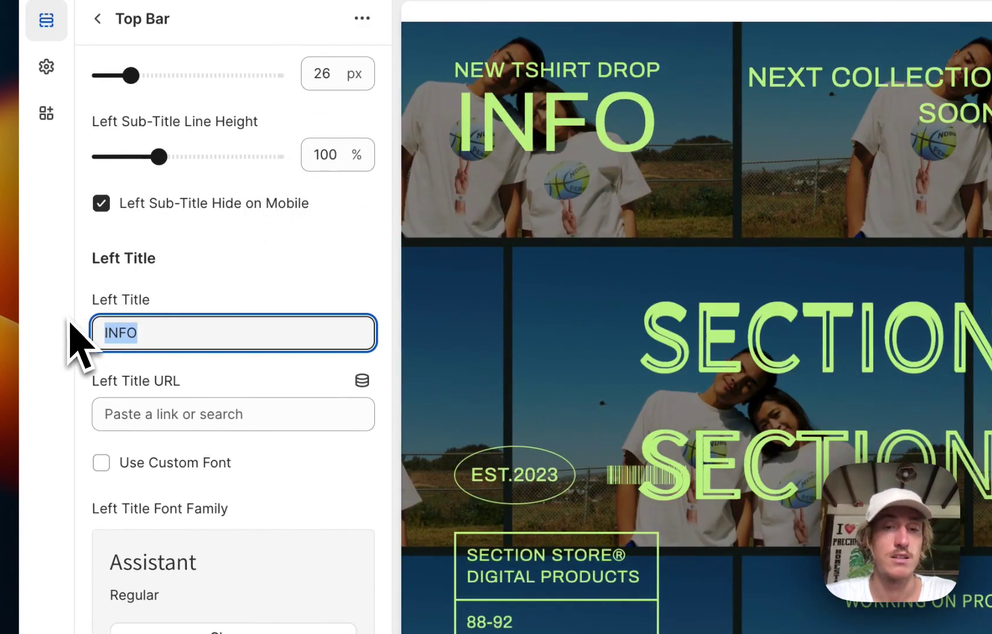
# - Set the Left Title to SALE and link it to the Chevron product
pyautogui.write('SALE')
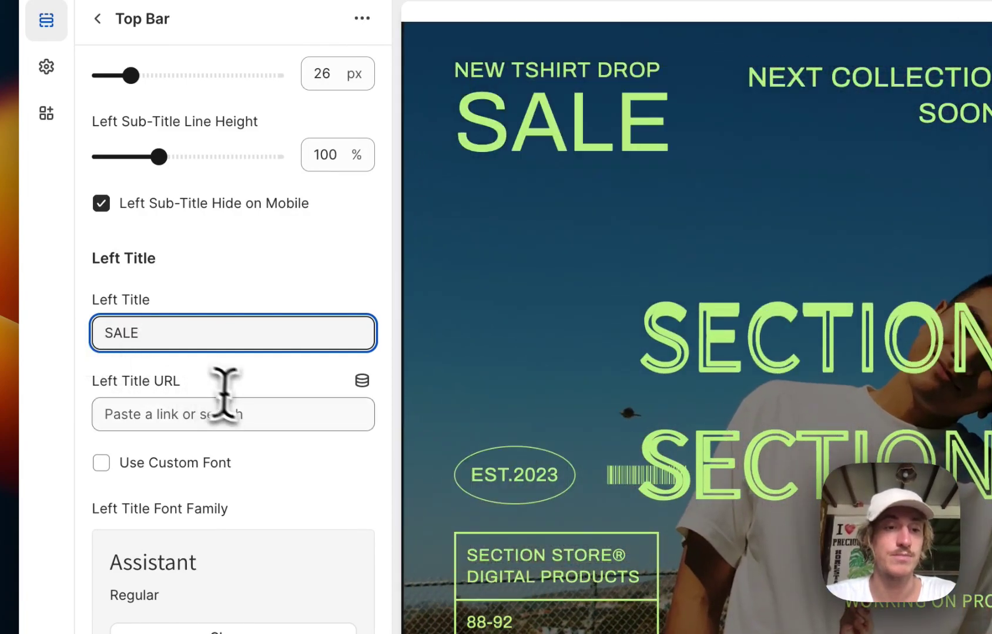
pyautogui.click(239, 411)
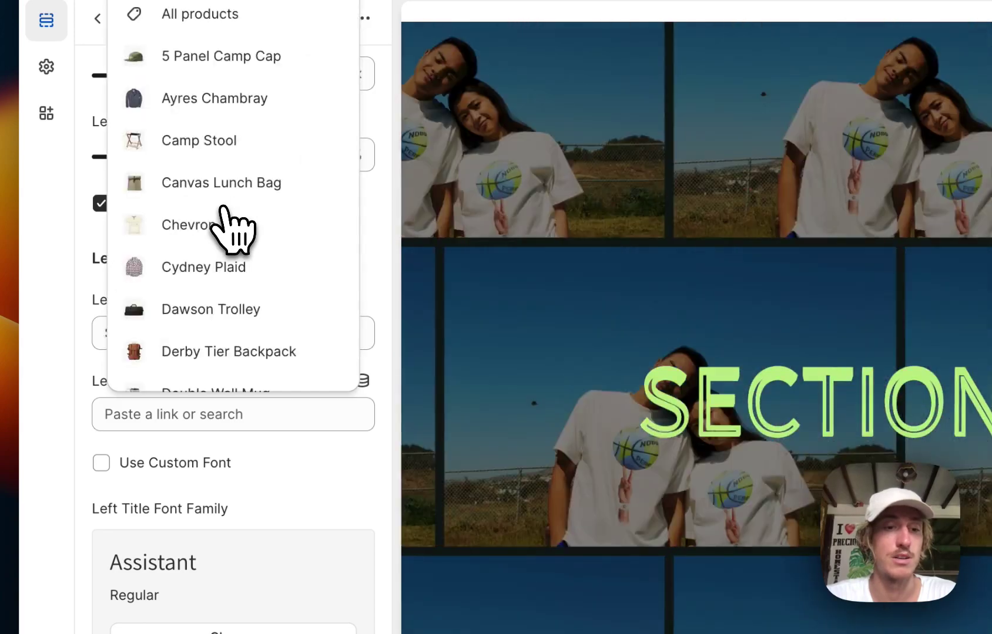
pyautogui.click(209, 245)
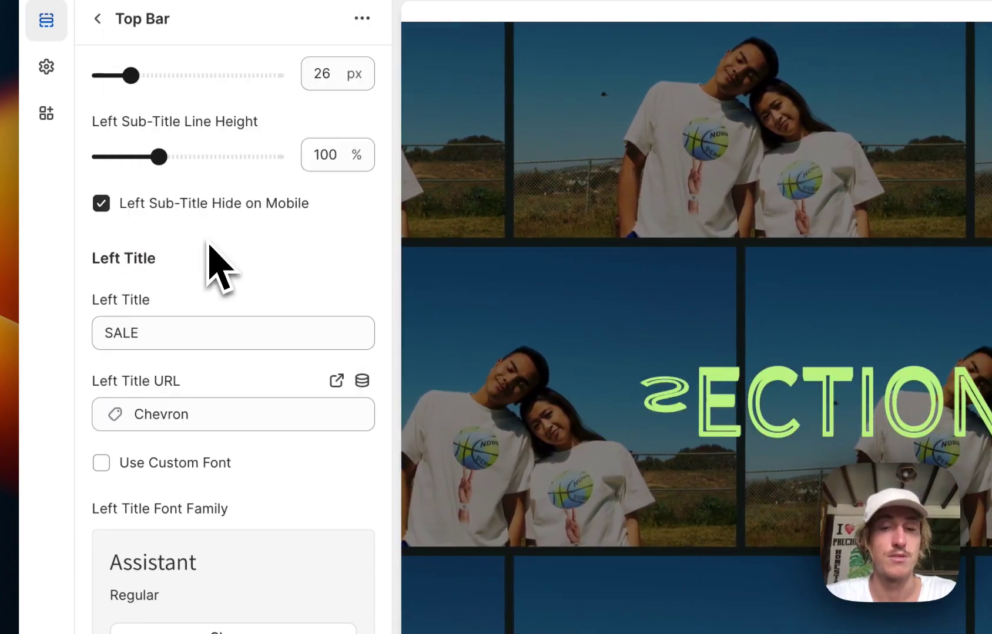
pyautogui.scroll(-10, 226, 336)
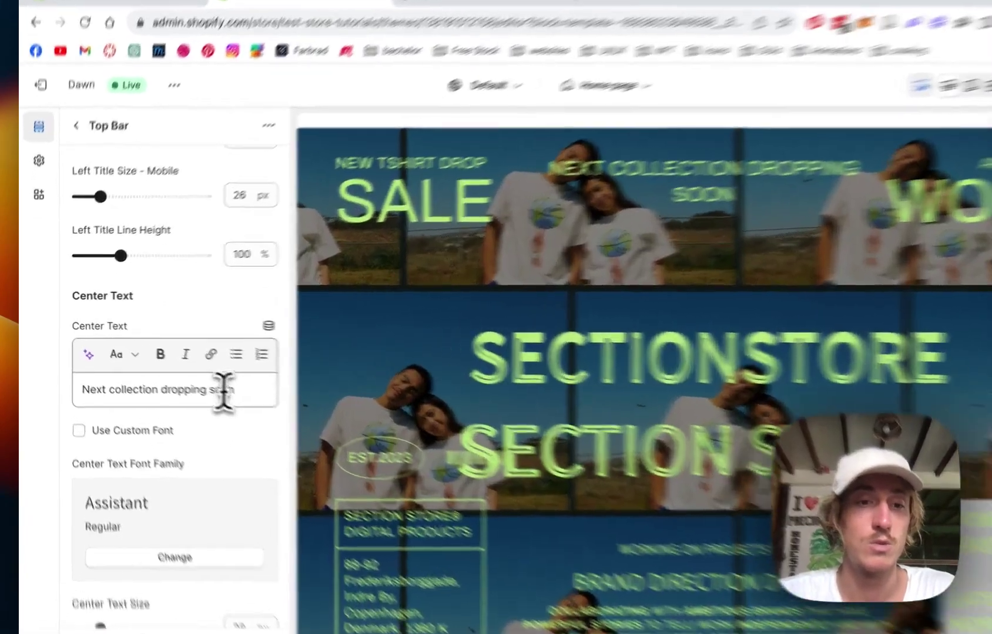
# - Select and clear the hero's Center Text field
pyautogui.moveTo(192, 379); pyautogui.dragTo(41, 375)
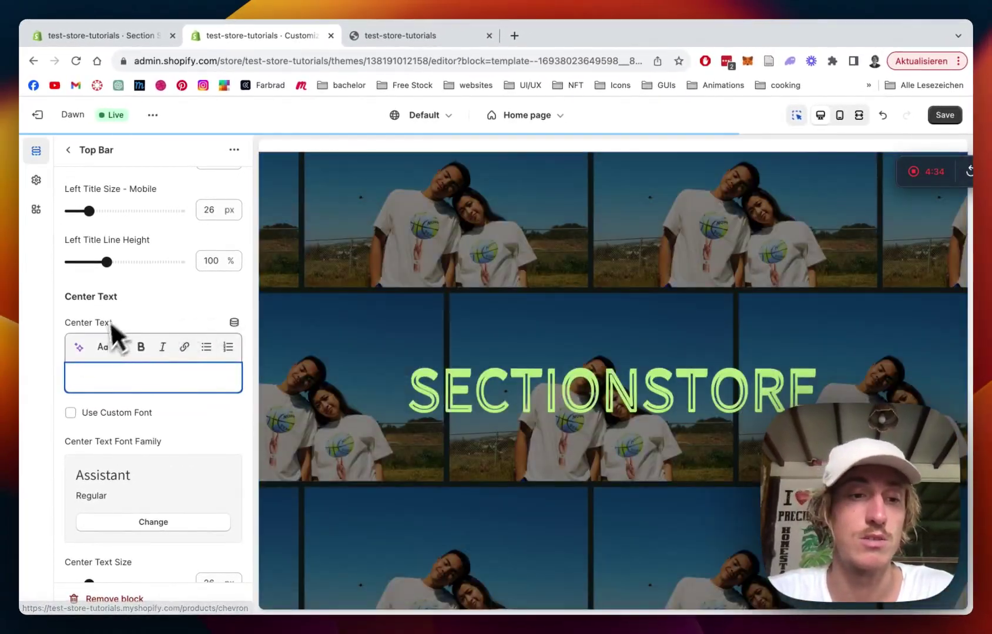
pyautogui.scroll(-5, 154, 282)
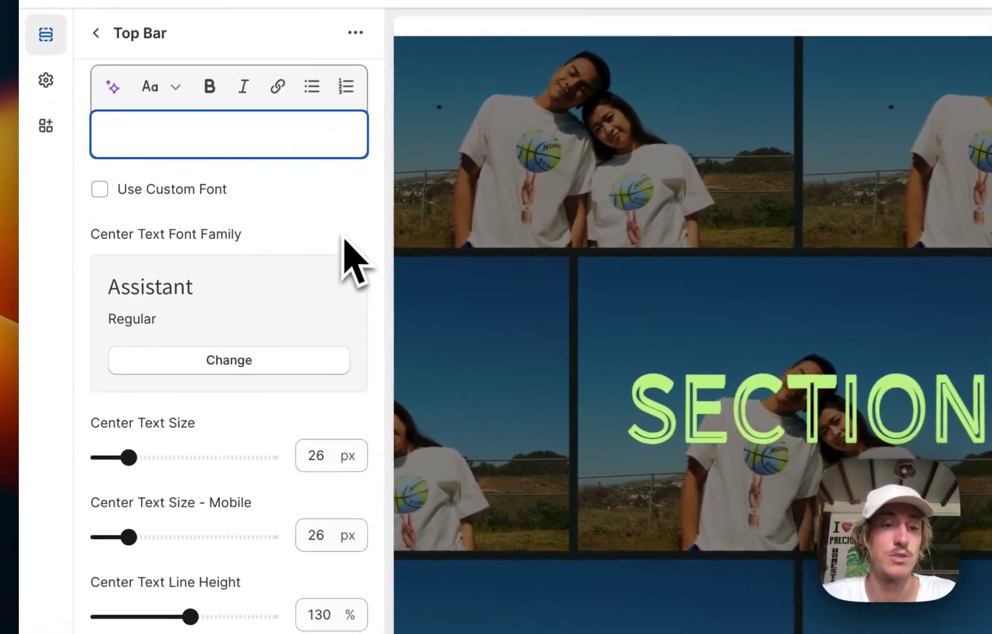
pyautogui.scroll(-8, 228, 288)
pyautogui.scroll(-1, 359, 258)
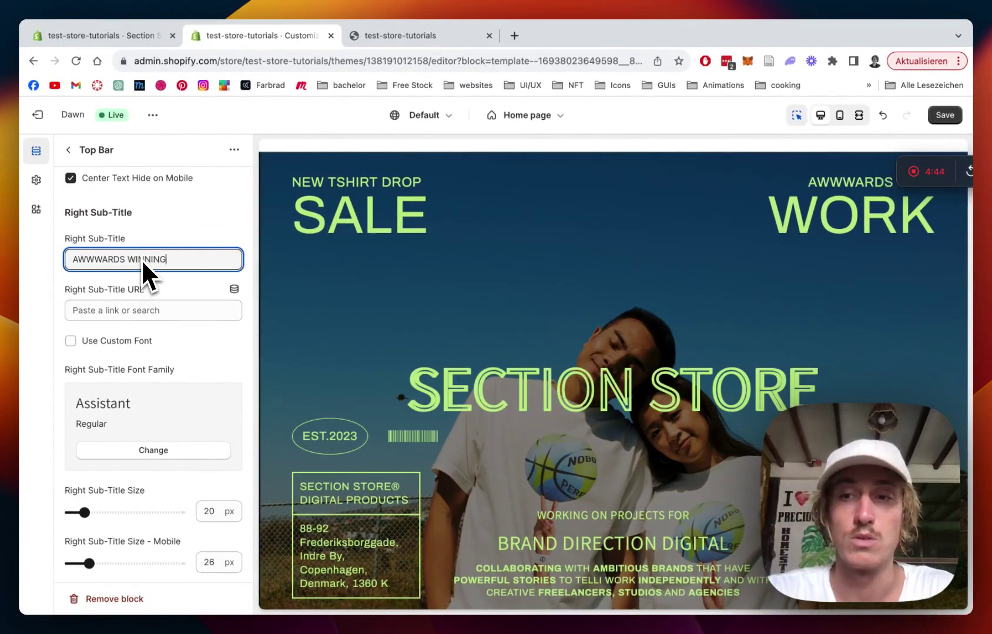
pyautogui.scroll(-10, 141, 259)
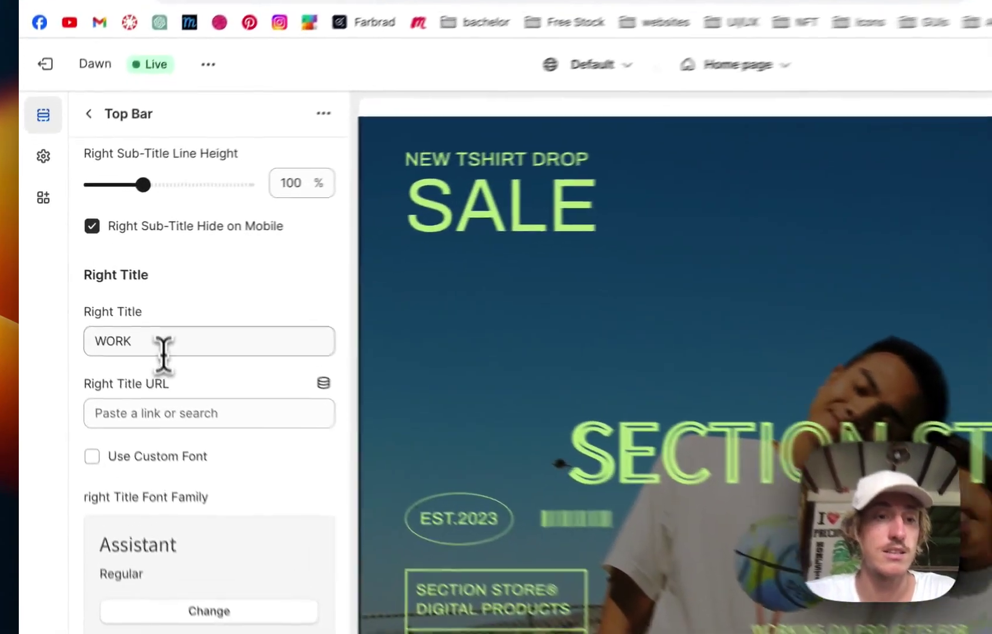
# - Replace the Right Title WORK with COMPANY and go back to the Home page sections
pyautogui.doubleClick(117, 314)
pyautogui.write('COMPA')
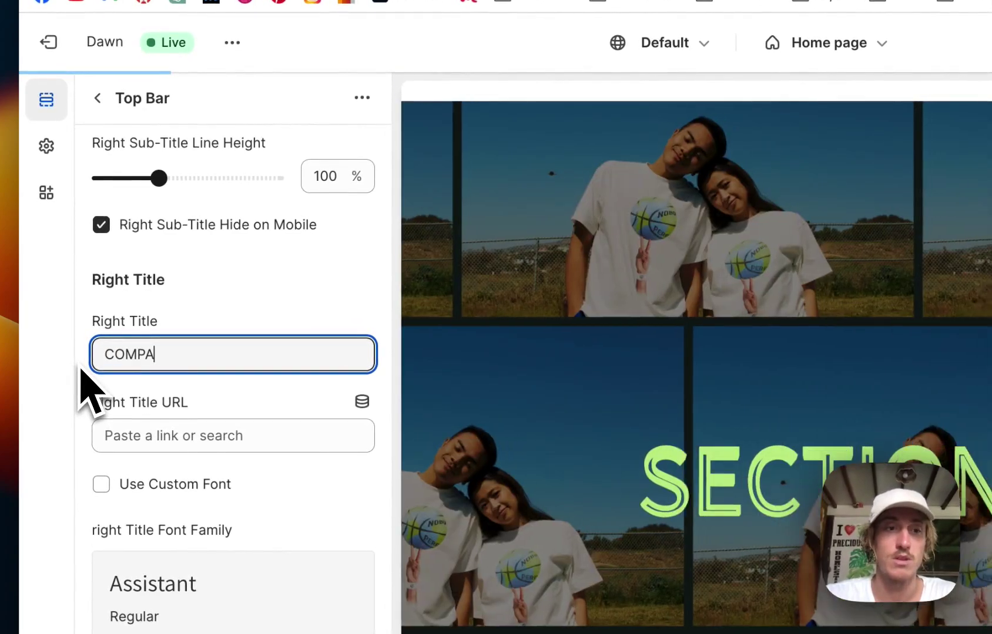
pyautogui.write('NY')
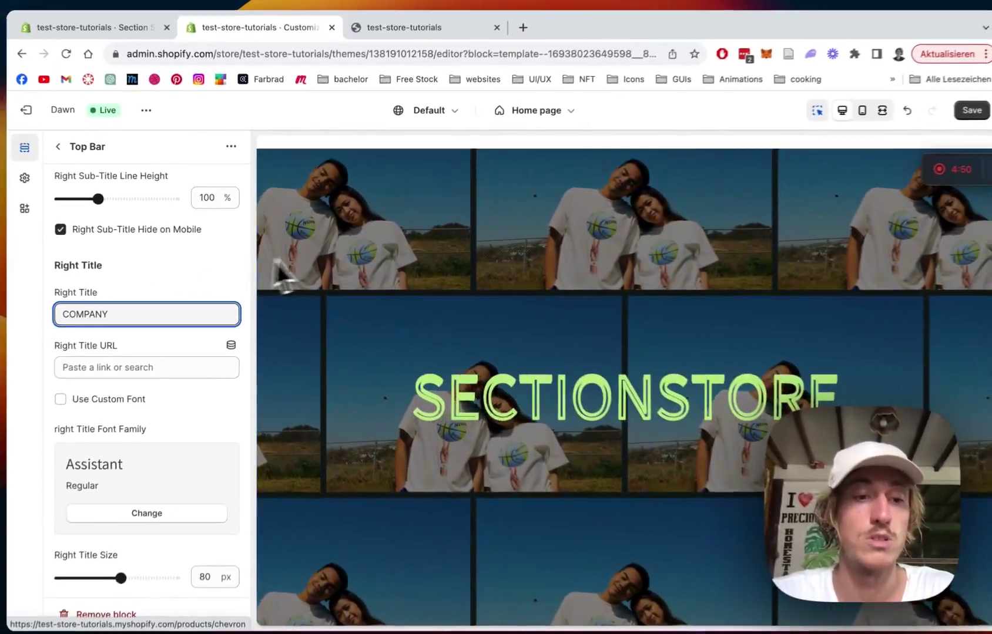
pyautogui.scroll(-8, 186, 277)
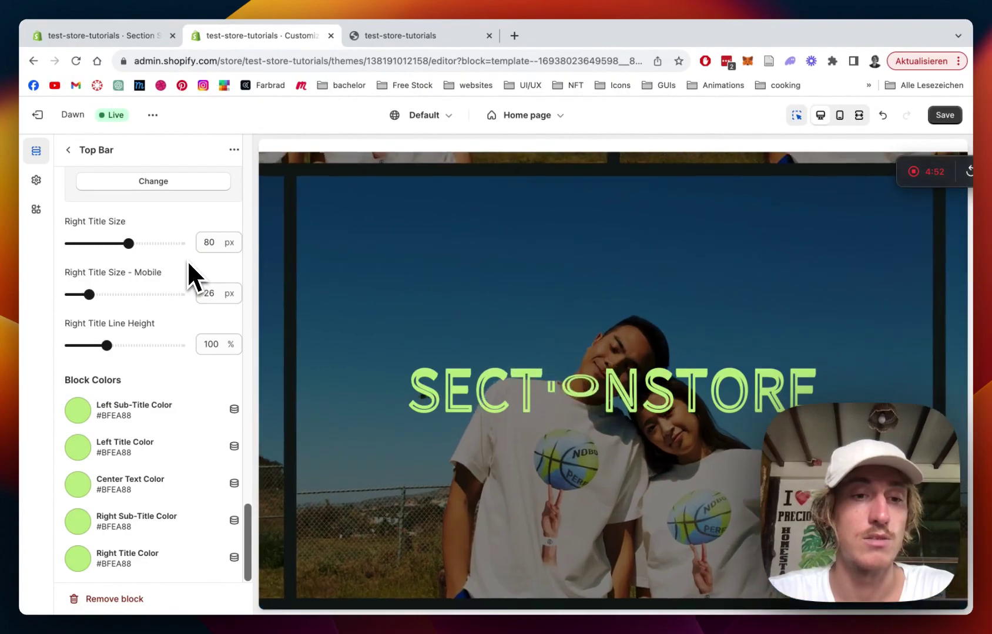
pyautogui.scroll(3, 187, 260)
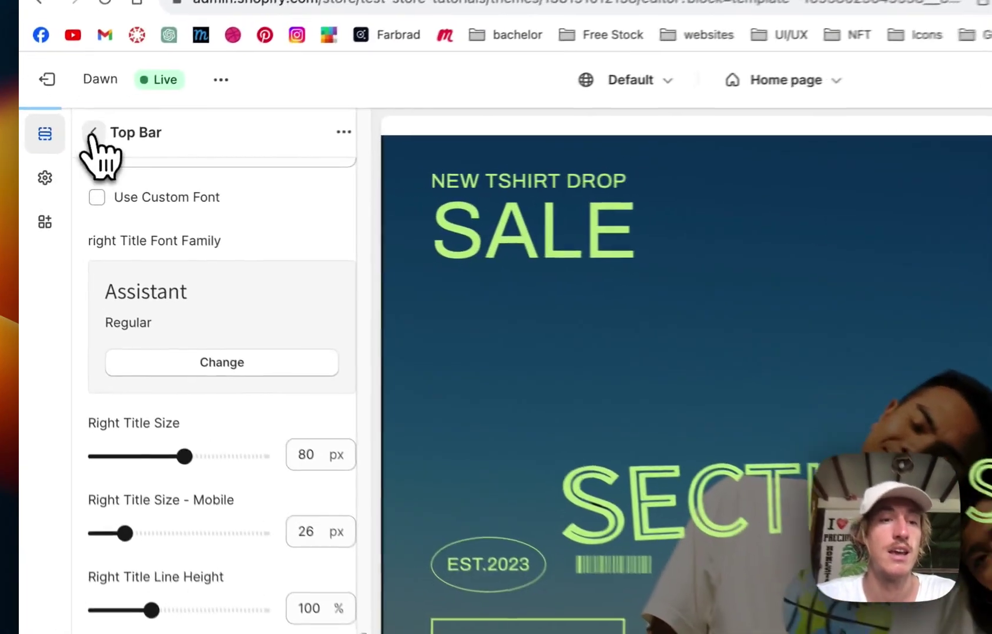
pyautogui.click(68, 150)
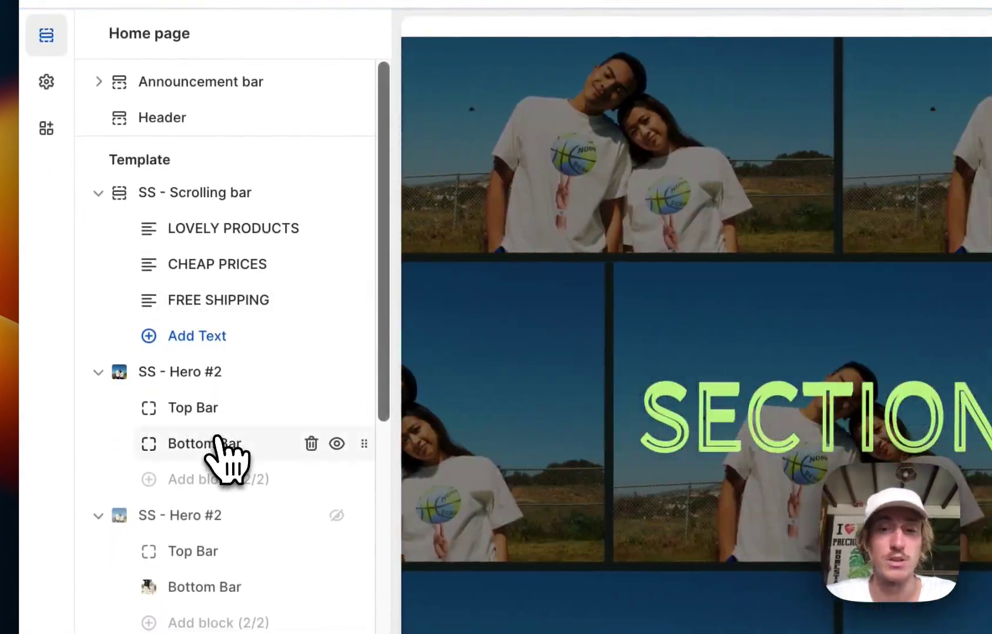
# - In the Bottom Bar, delete '® DIGITAL PRODUCTS' so Left Table Top reads SECTION STORE
pyautogui.click(216, 442)
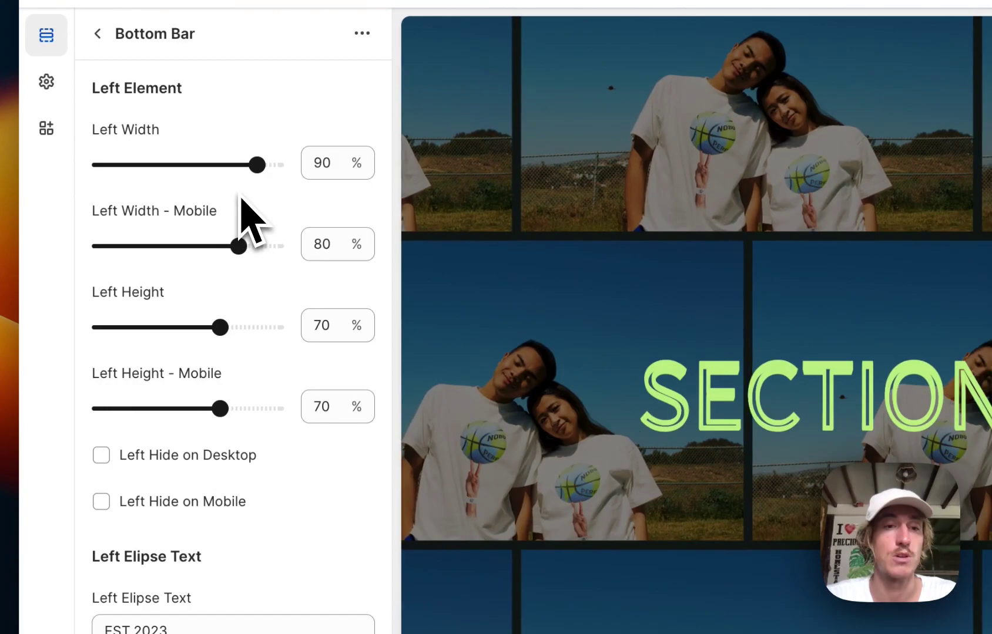
pyautogui.scroll(-1, 252, 217)
pyautogui.scroll(-1, 194, 264)
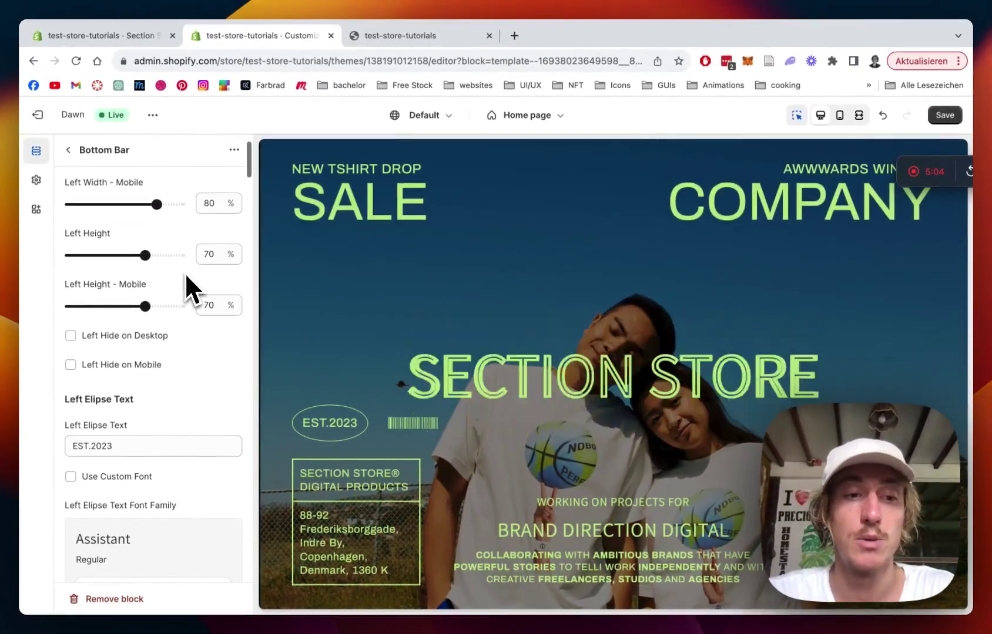
pyautogui.scroll(-3, 194, 265)
pyautogui.scroll(-2, 184, 272)
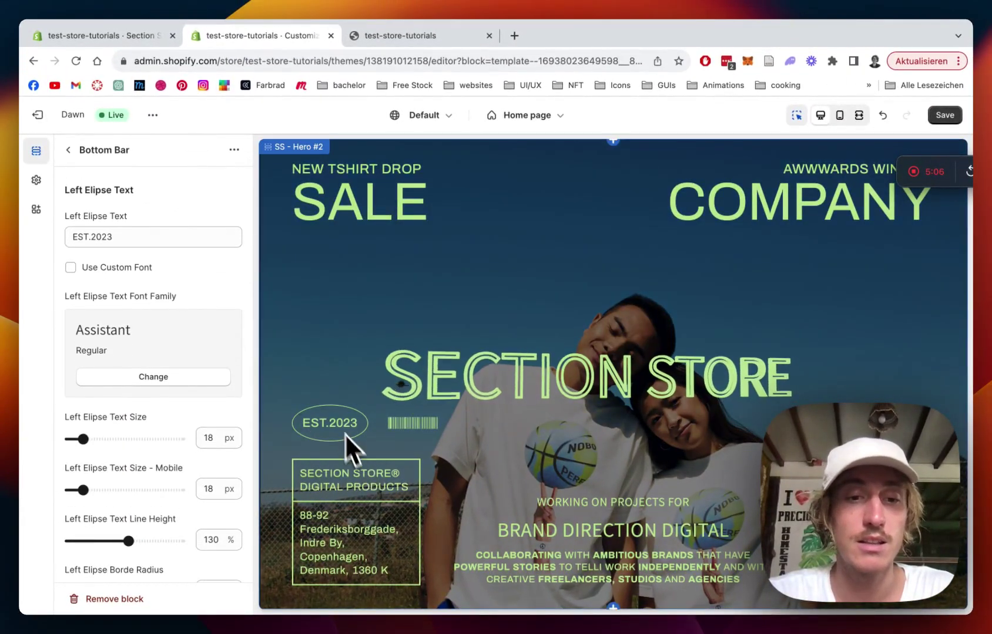
pyautogui.scroll(-10, 200, 247)
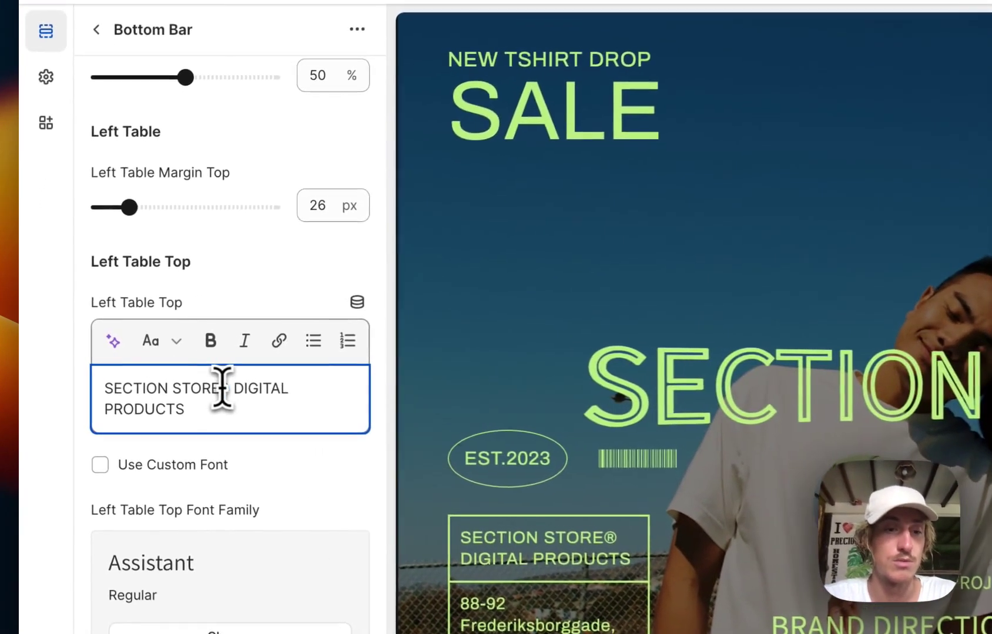
pyautogui.moveTo(147, 379); pyautogui.dragTo(263, 439)
pyautogui.press('BackSpace')
# - Replace the Left Table Bottom address with the short line '0941Munich'
pyautogui.scroll(-20, 275, 265)
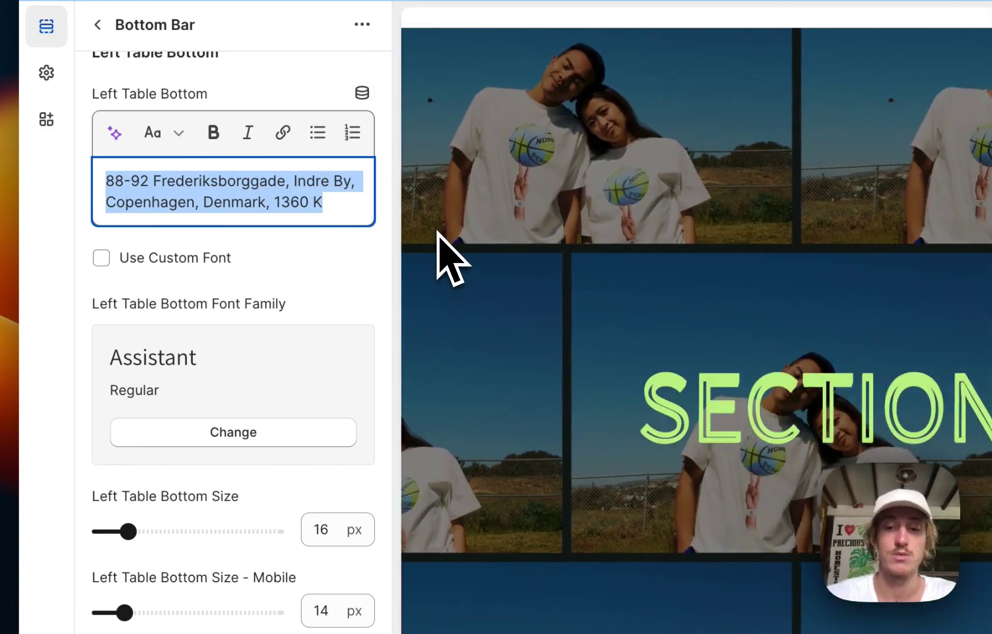
pyautogui.write('0941Mu')
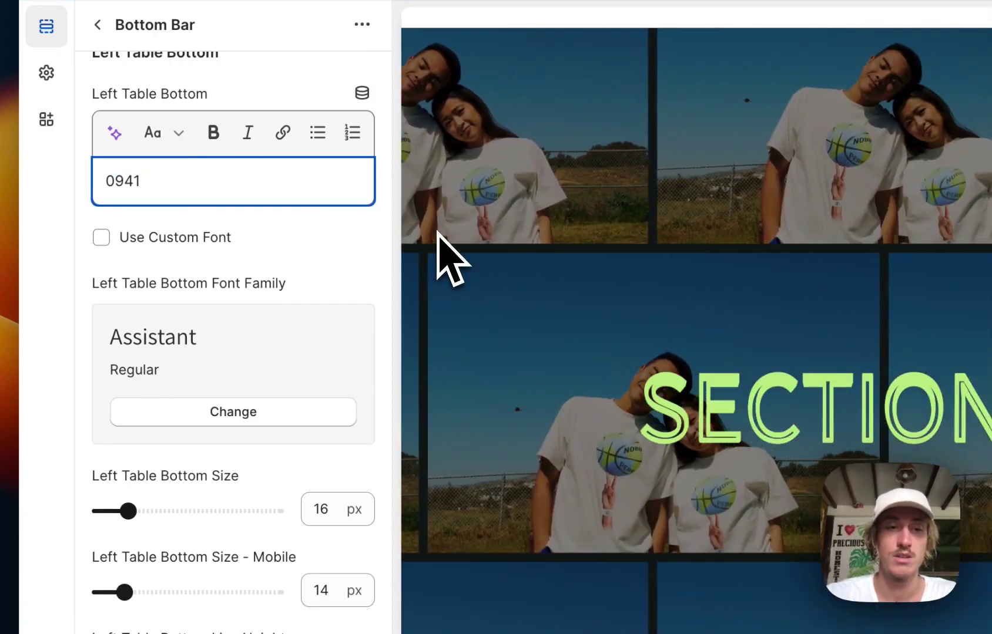
pyautogui.write('nich')
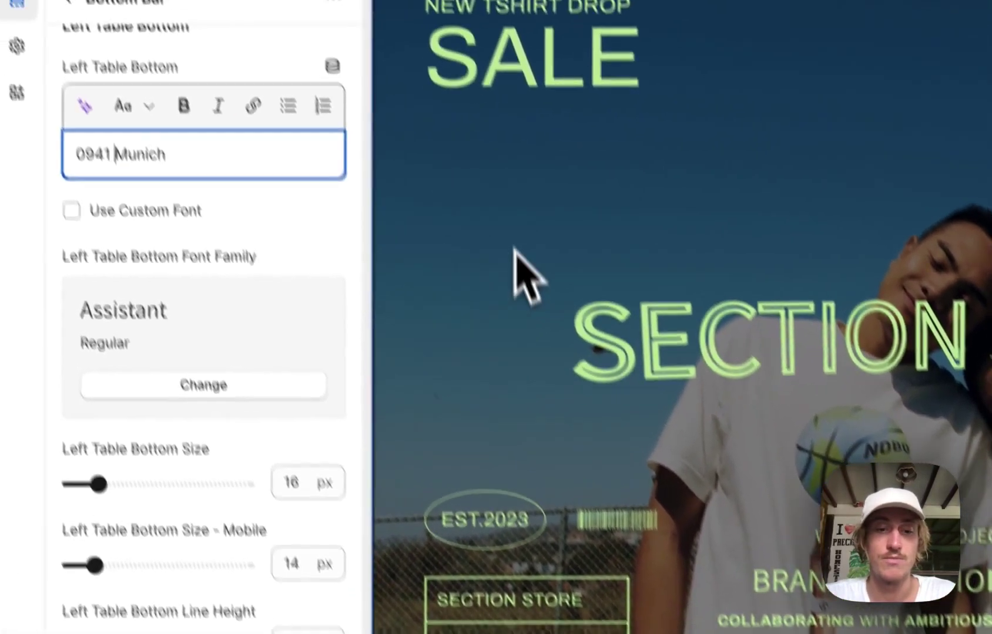
pyautogui.scroll(-7, 203, 329)
# - Change the Center Title from BRAND DIRECTION DIGITAL to COMPONENT LIBRARY
pyautogui.scroll(-3, 199, 334)
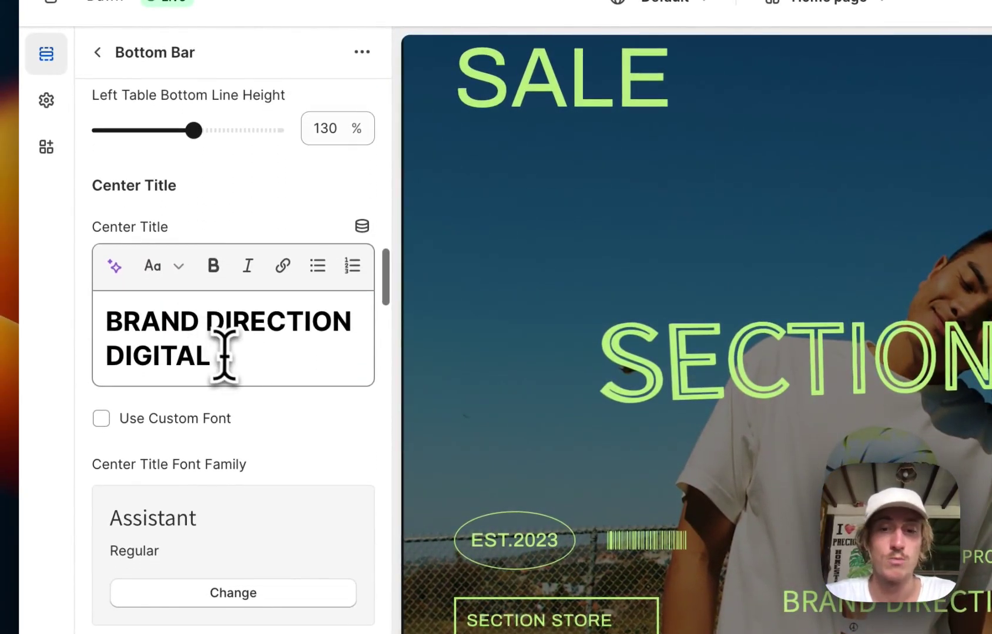
pyautogui.hotkey('ctrl', 'a')
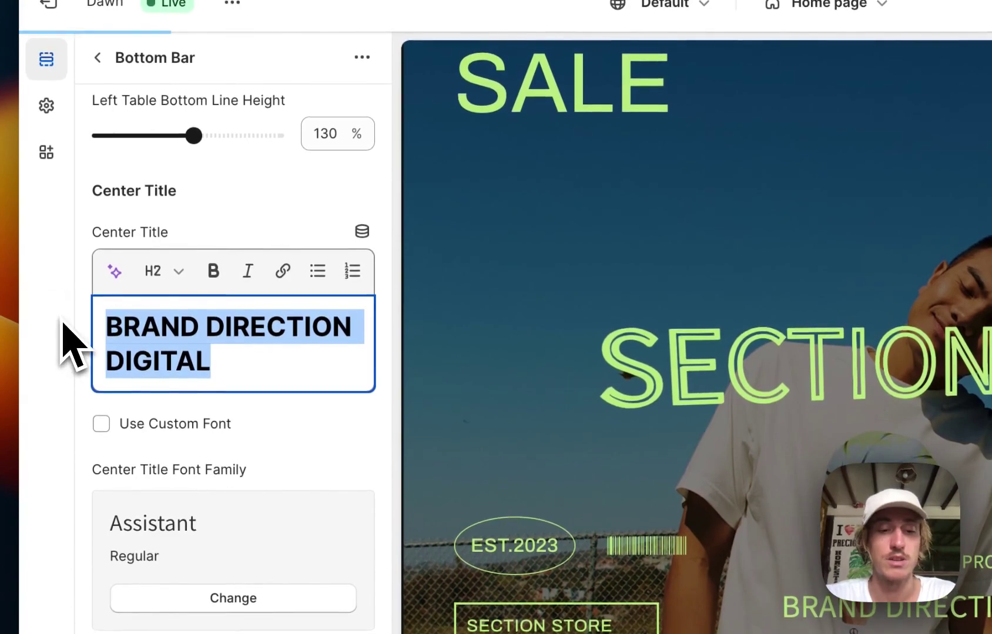
pyautogui.write('SECTI')
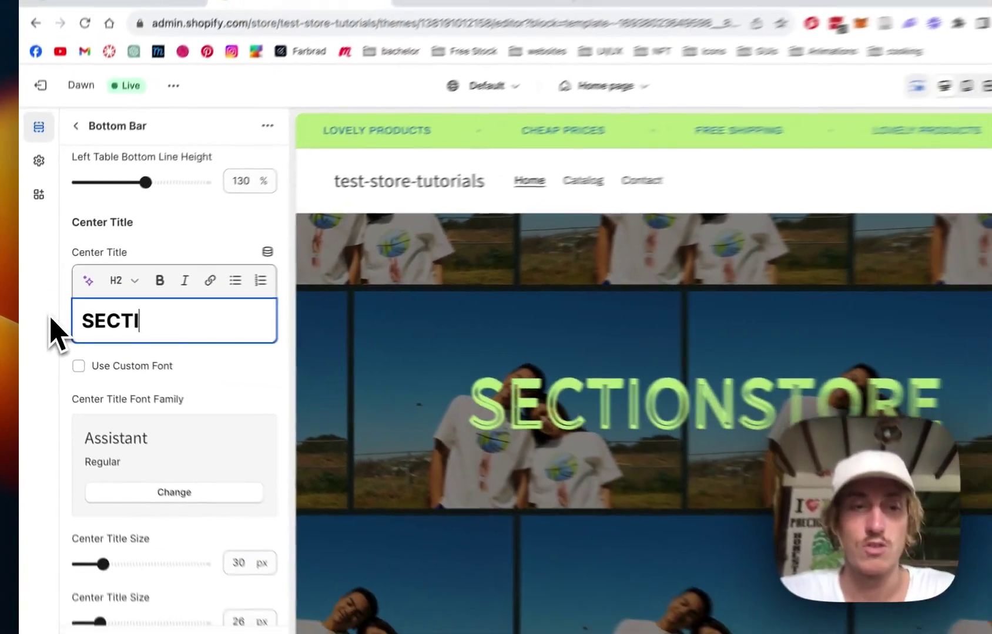
pyautogui.press('BackSpace')
pyautogui.press('BackSpace')
pyautogui.press('BackSpace')
pyautogui.press('BackSpace')
pyautogui.press('BackSpace')
pyautogui.write('C')
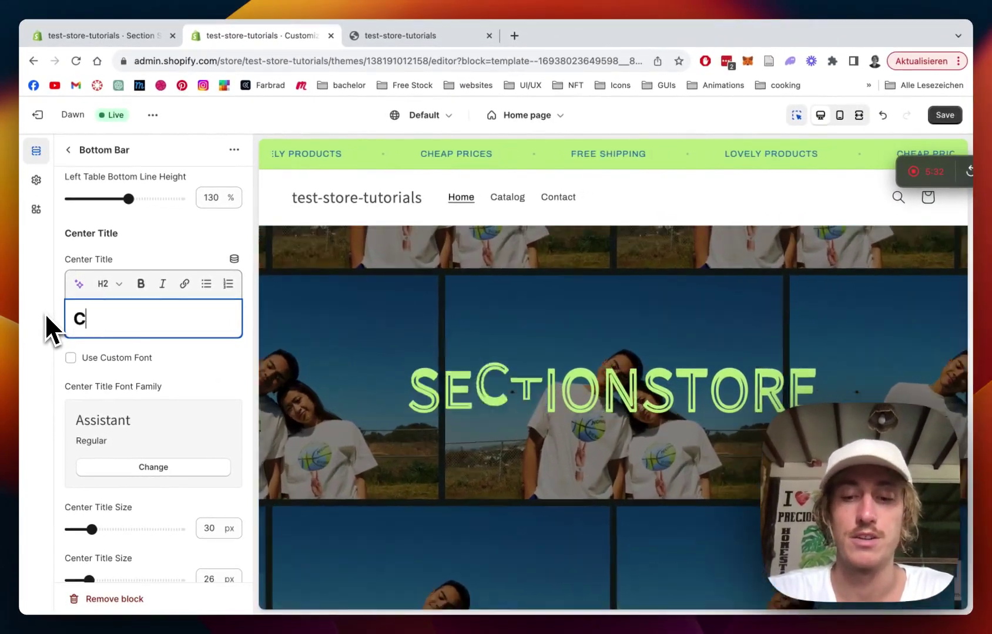
pyautogui.write('OMPONENT')
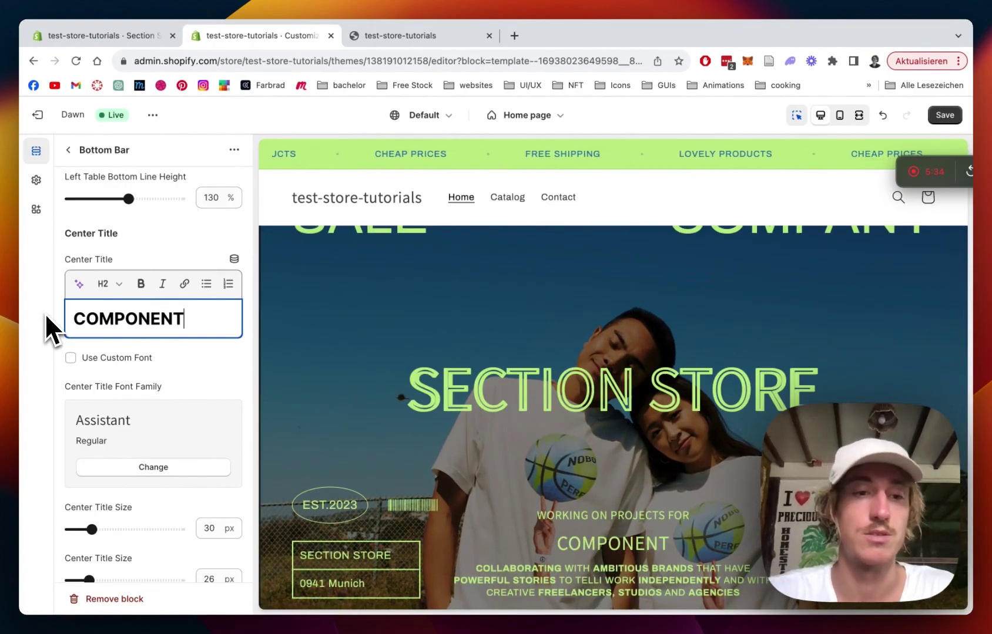
pyautogui.write(' LIBRARY')
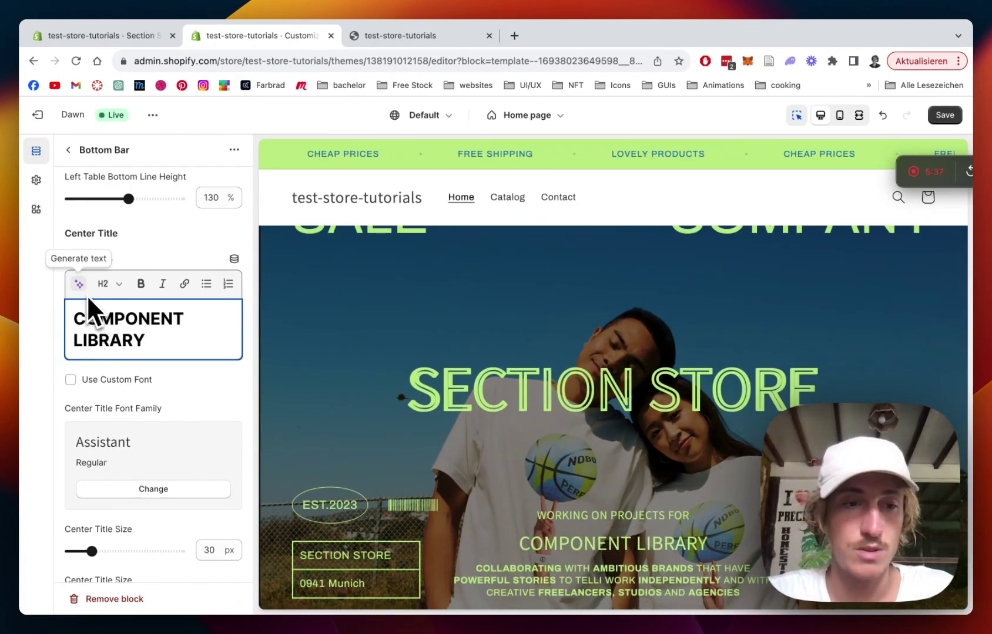
# - Delete the Center Text's opening COLLABORATING…WORK so it starts with INDEPENDENT
pyautogui.scroll(-10, 88, 297)
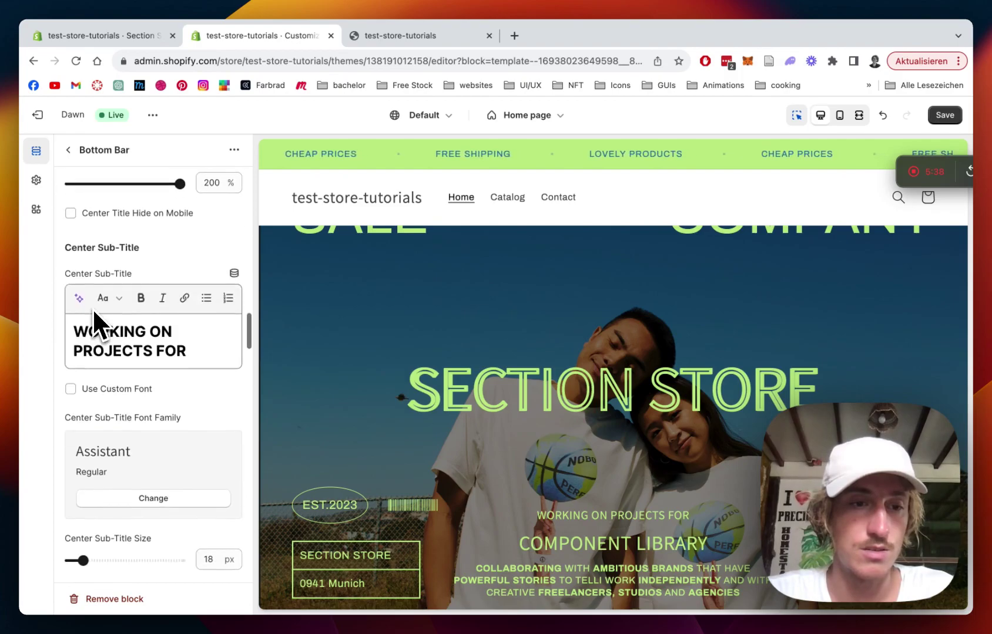
pyautogui.scroll(-10, 194, 338)
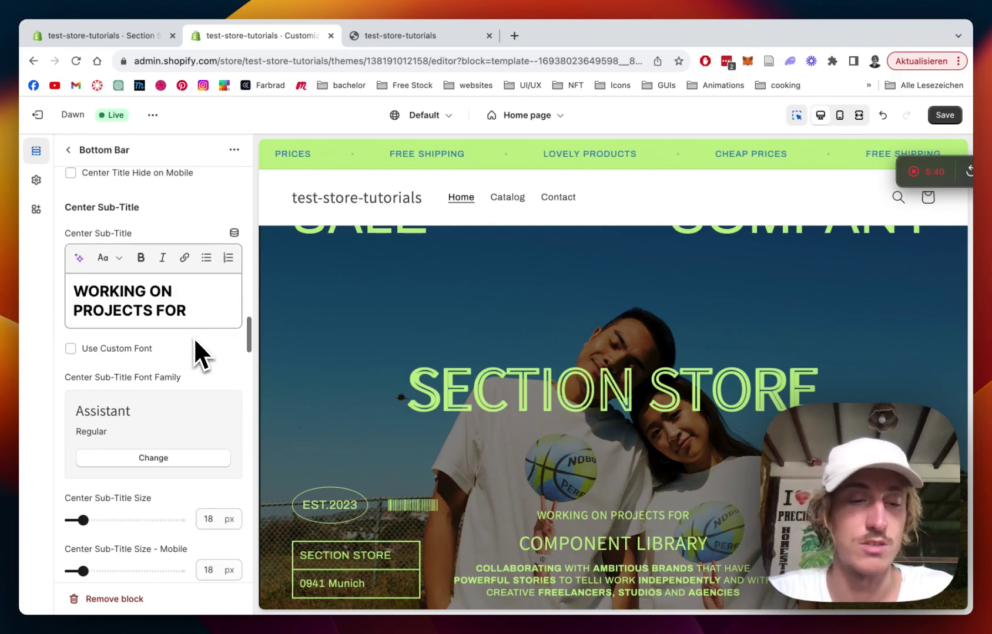
pyautogui.scroll(-1, 194, 337)
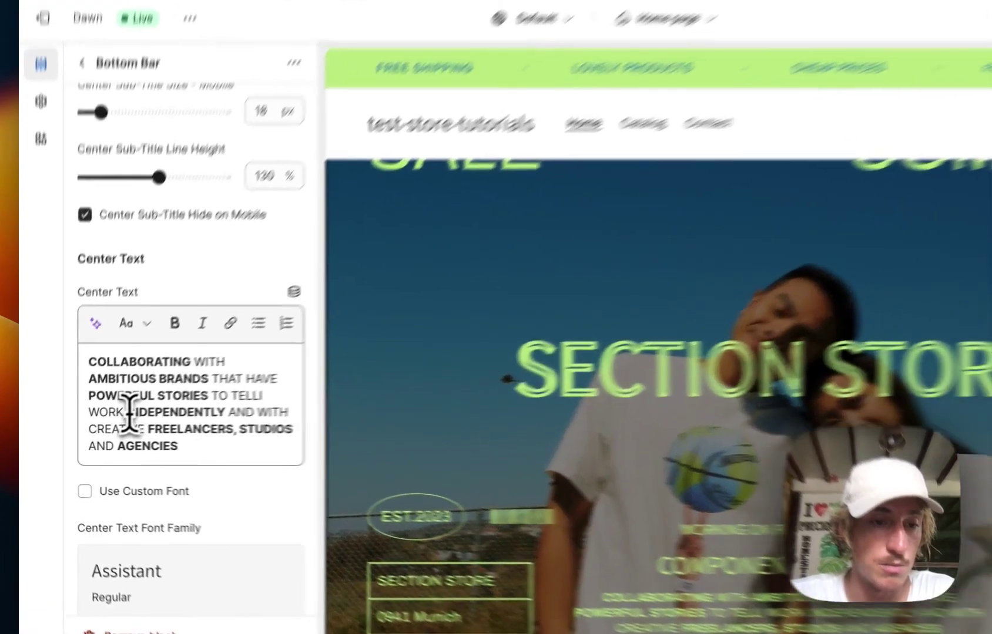
pyautogui.moveTo(103, 423); pyautogui.dragTo(57, 370)
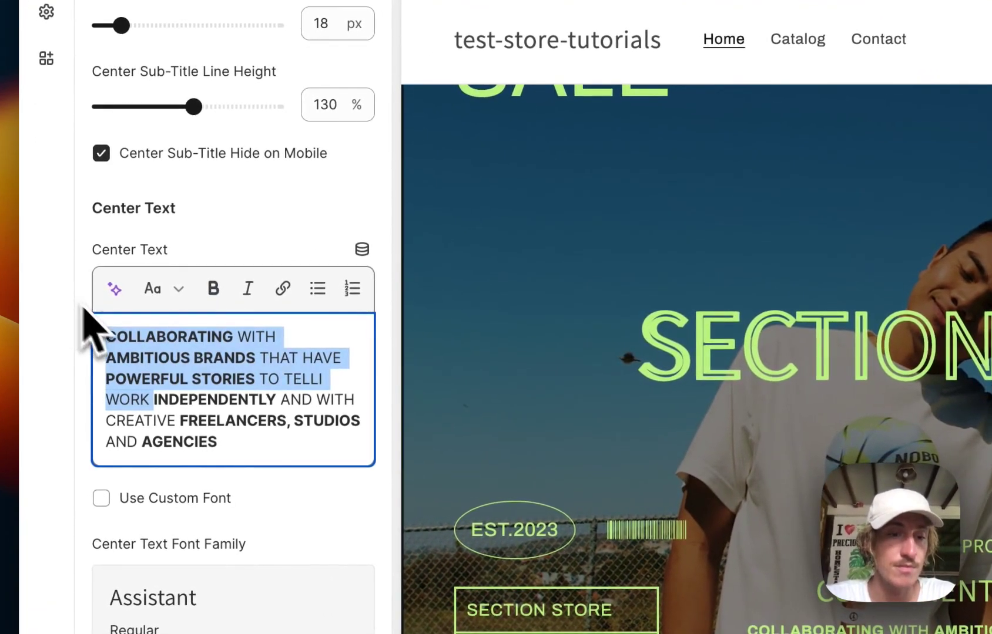
pyautogui.press('BackSpace')
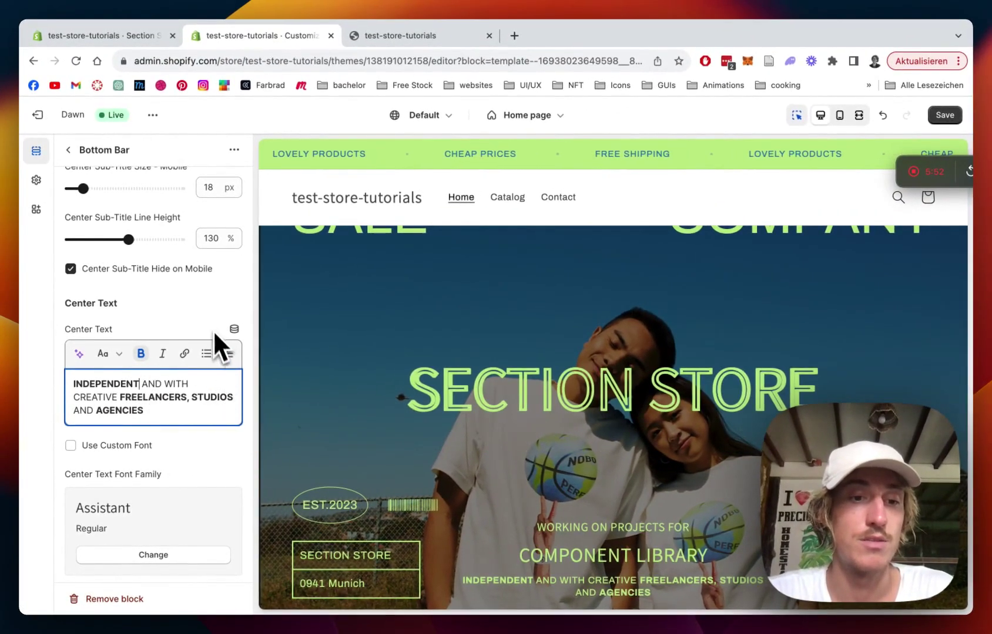
# - Set the Bottom Bar's Right Image to the tony-saiko-dWD couple photo
pyautogui.scroll(-10, 212, 326)
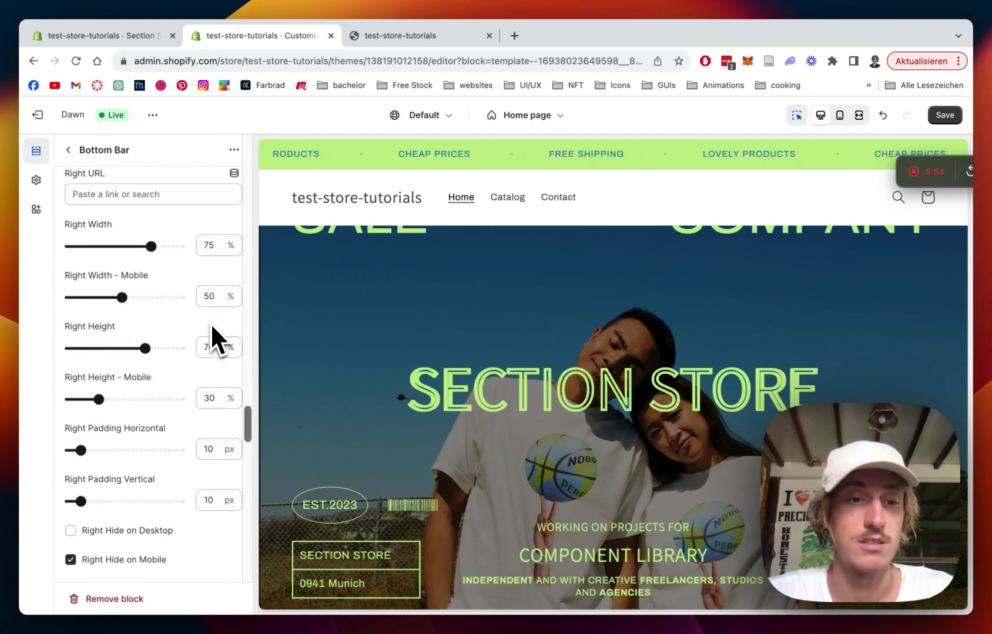
pyautogui.scroll(-2, 212, 329)
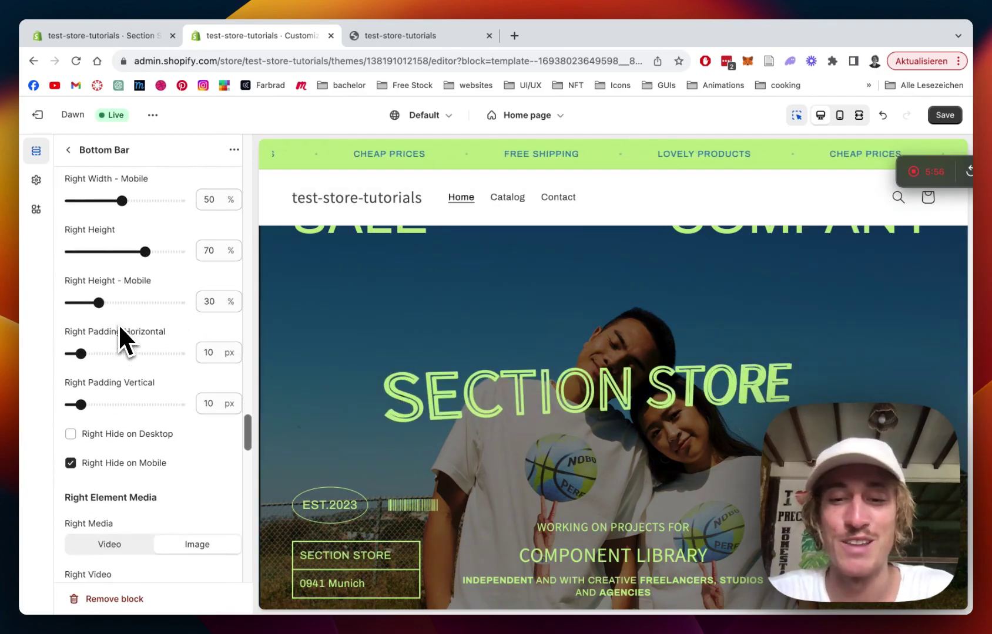
pyautogui.scroll(-8, 121, 335)
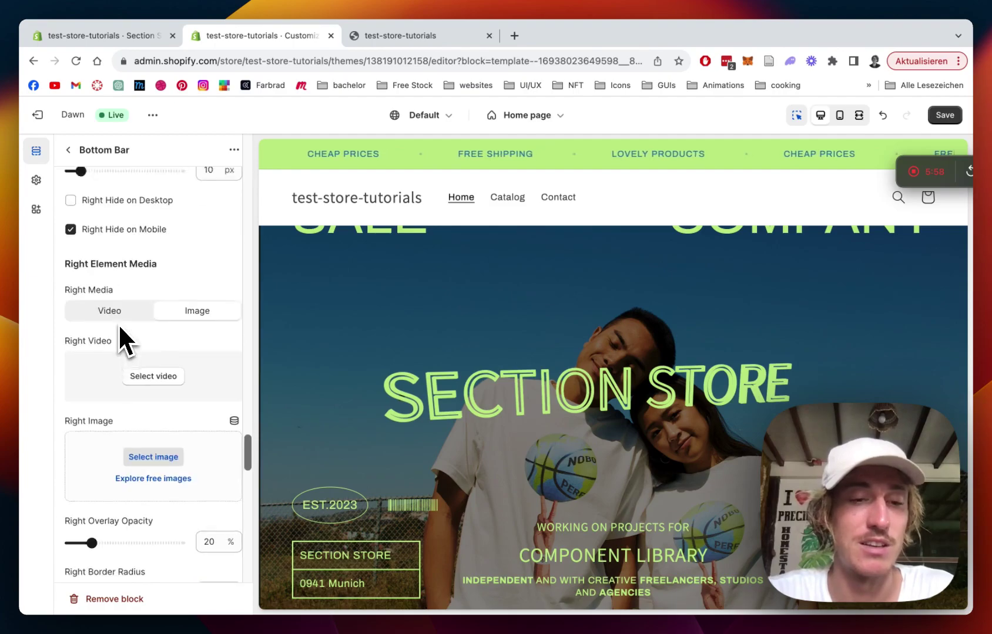
pyautogui.scroll(-2, 171, 420)
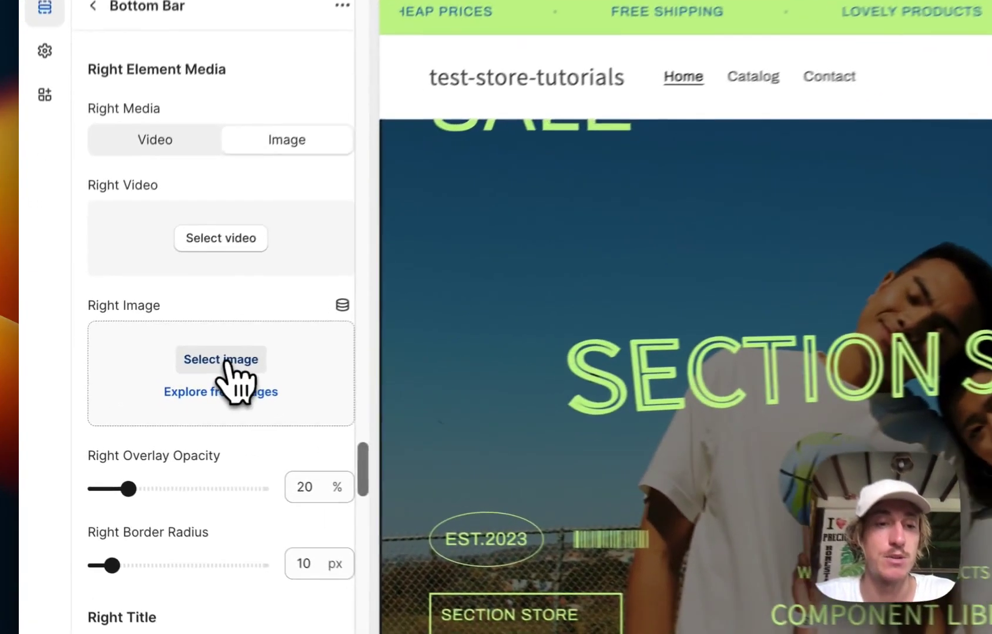
pyautogui.click(226, 360)
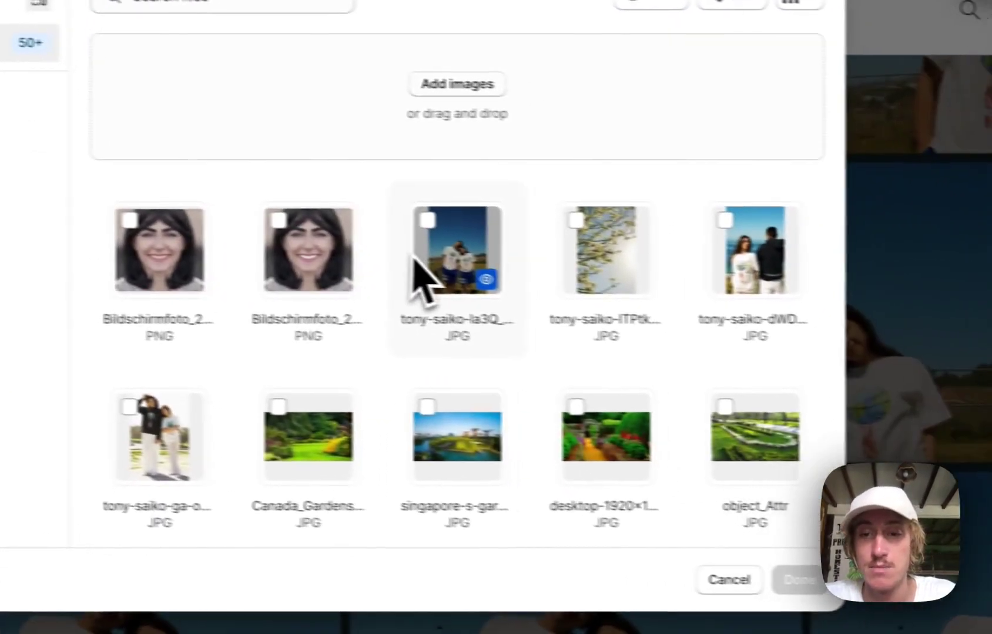
pyautogui.click(725, 221)
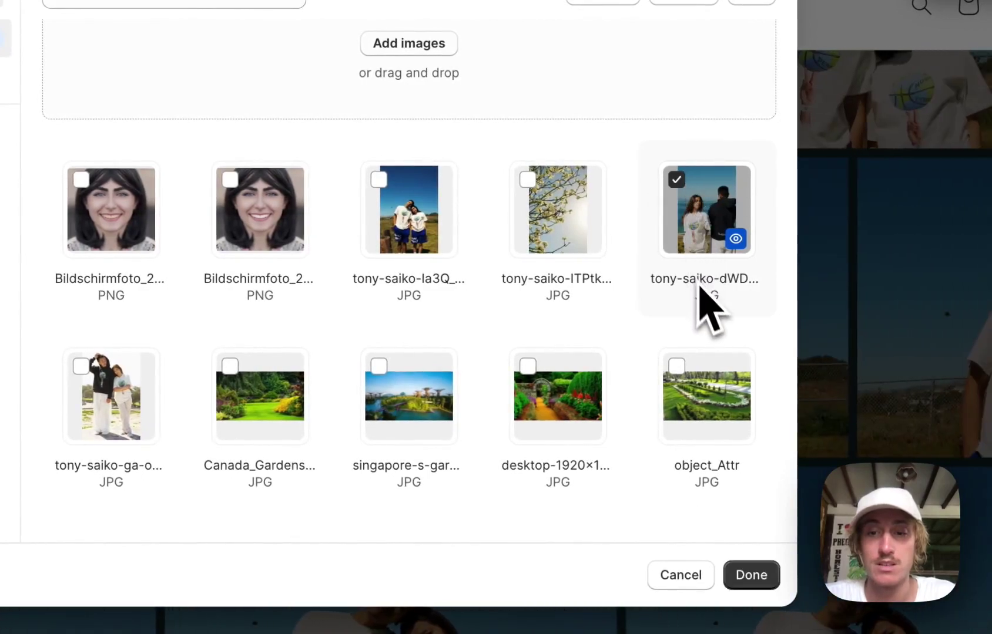
pyautogui.click(752, 576)
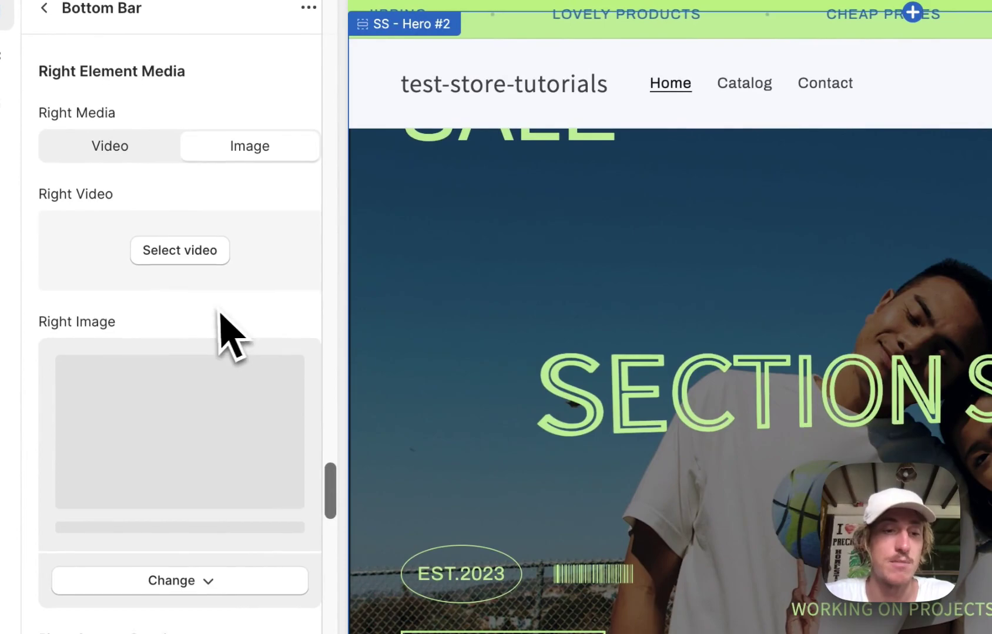
pyautogui.scroll(-10, 205, 327)
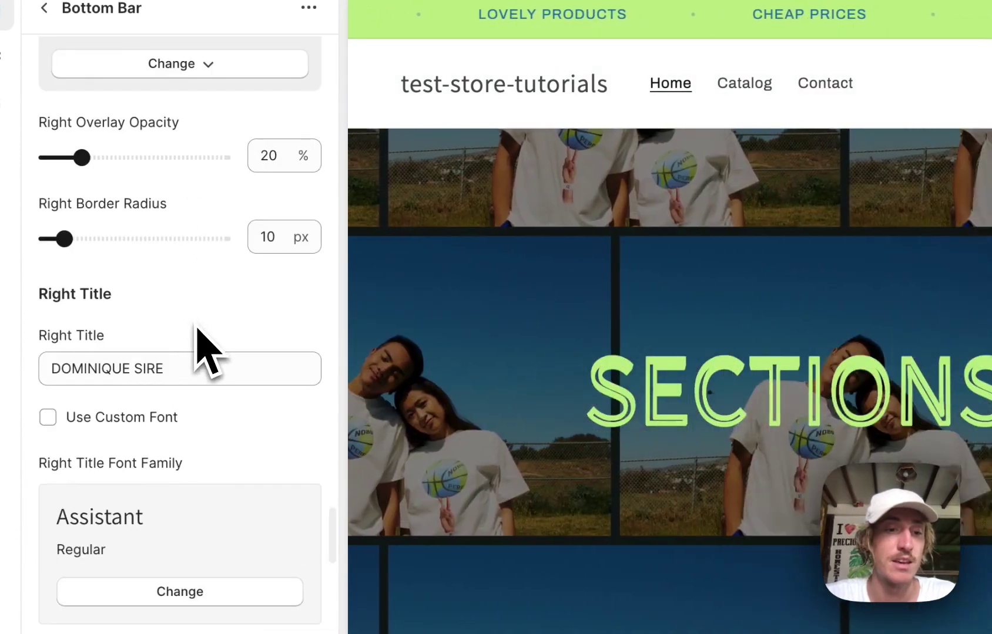
# - Empty the Bottom Bar's Right Title, leaving the Right Sub-Title as LATEST WORK
pyautogui.tripleClick(193, 365)
pyautogui.press('BackSpace')
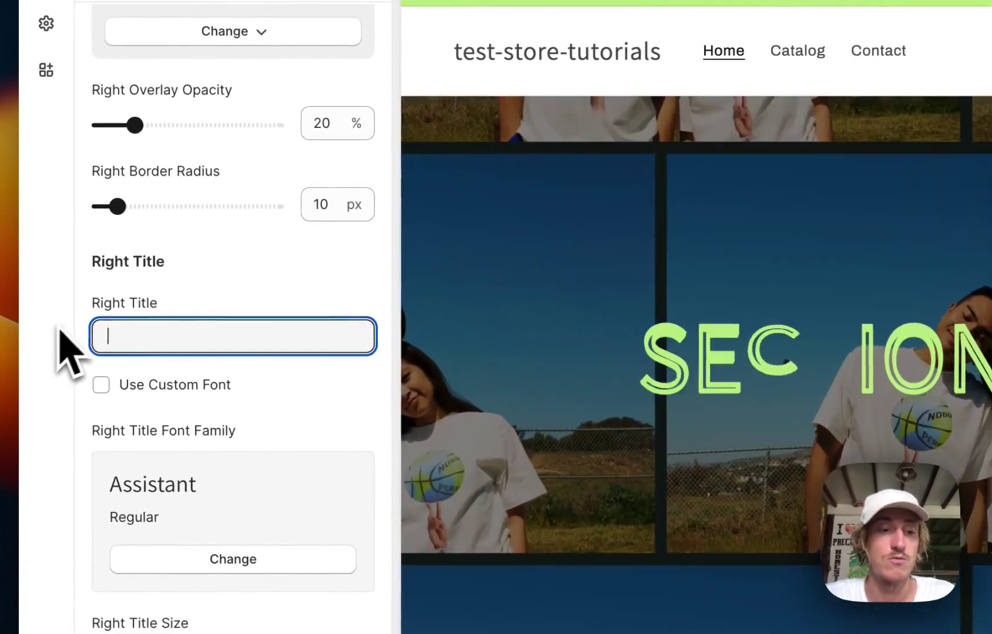
pyautogui.scroll(-8, 211, 309)
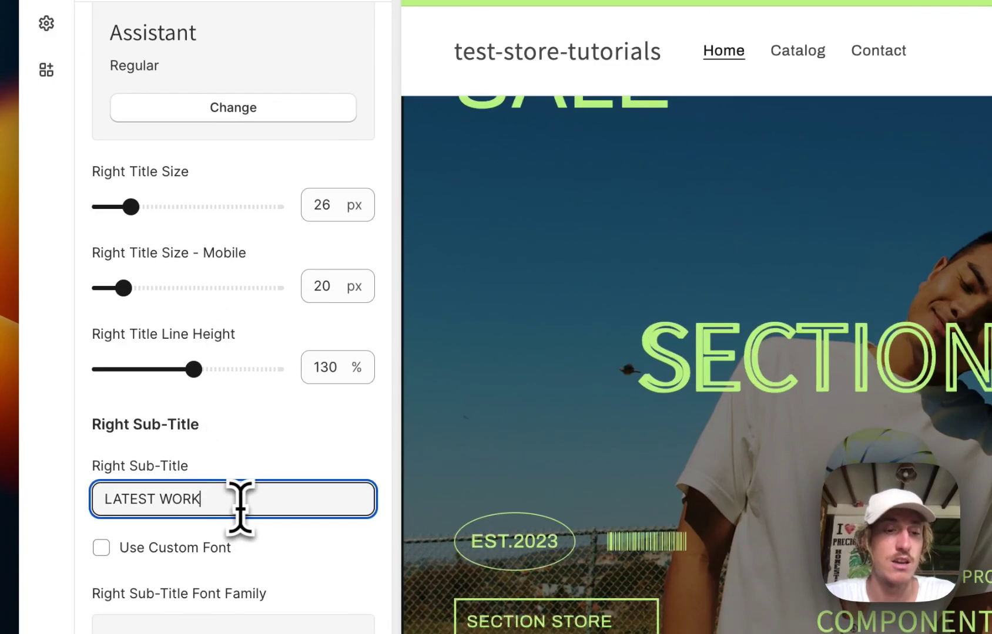
pyautogui.scroll(-10, 258, 414)
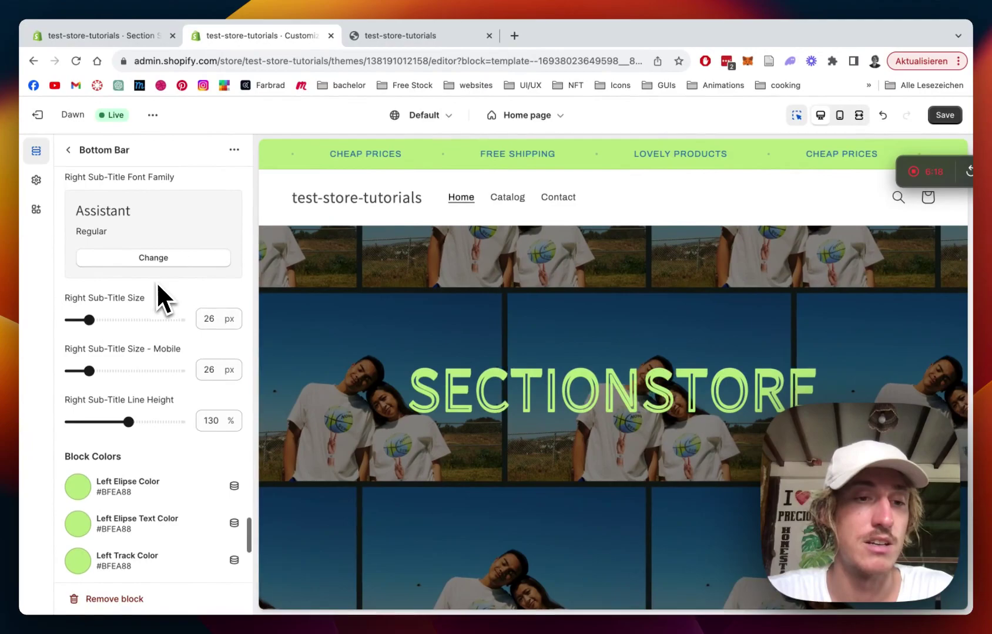
pyautogui.scroll(-2, 189, 242)
pyautogui.scroll(-5, 145, 317)
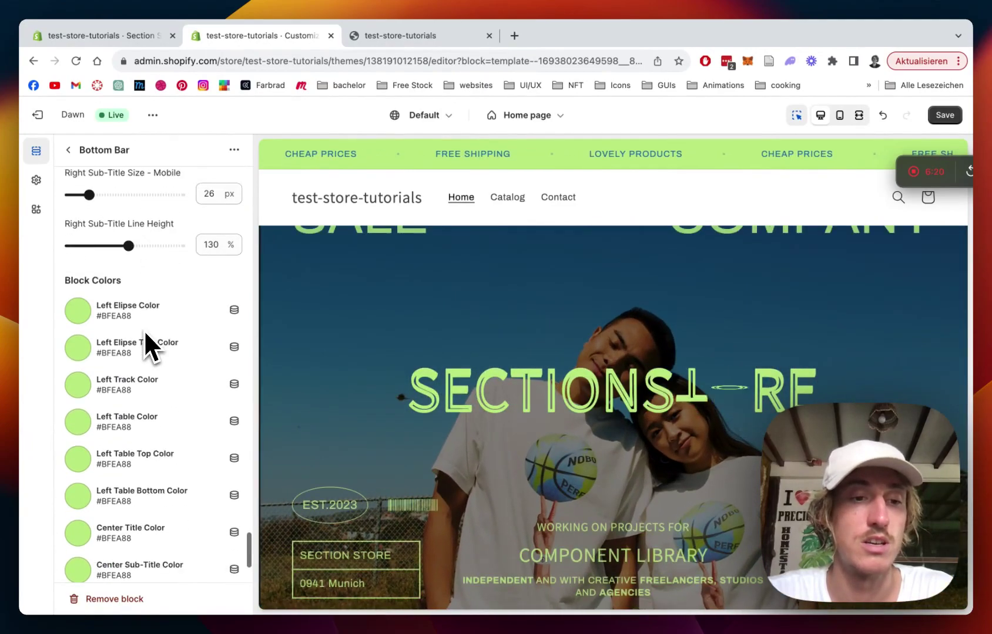
pyautogui.scroll(-4, 159, 382)
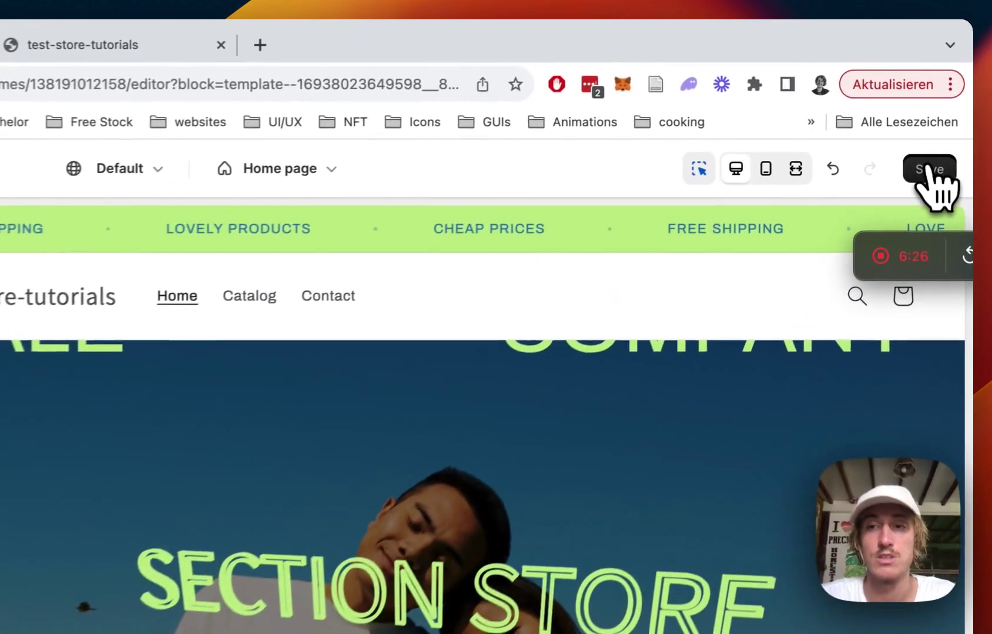
# - Save the theme and reload the storefront to see the SECTION STORE, COMPANY and COMPONENT LIBRARY hero
pyautogui.click(944, 115)
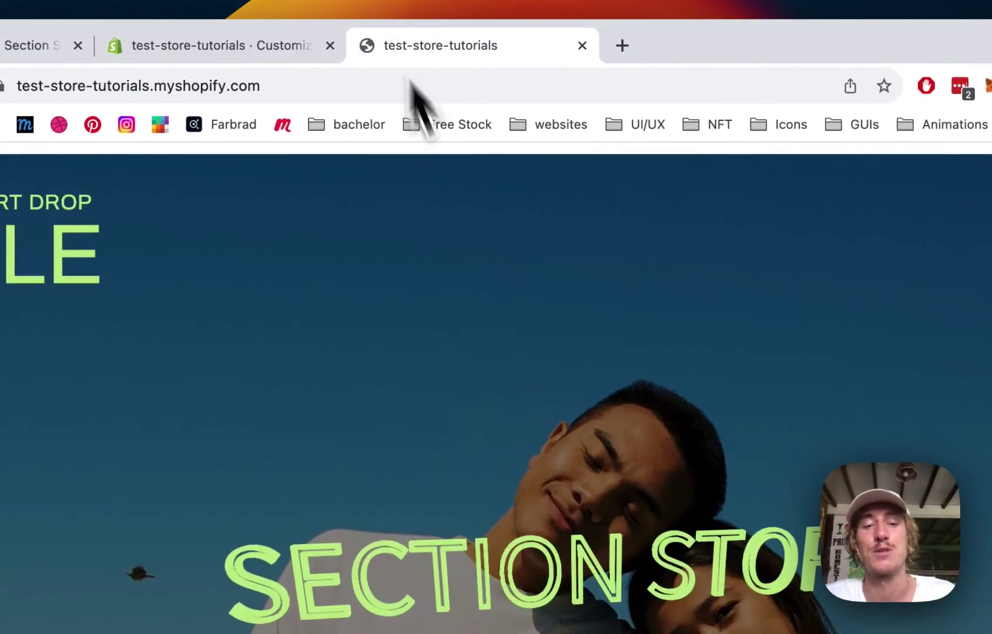
pyautogui.press('super+r')
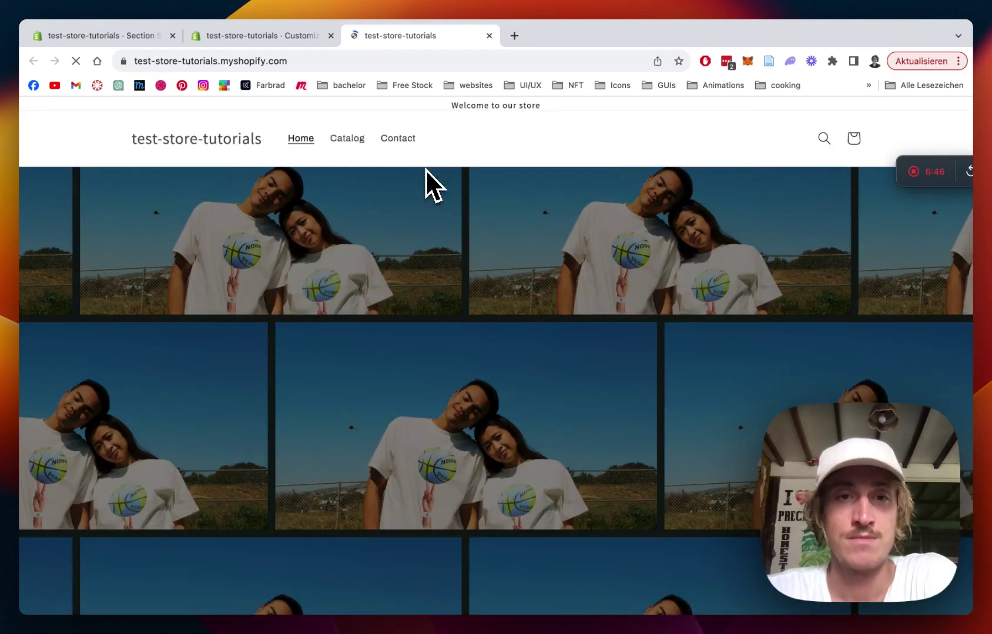
pyautogui.scroll(-2, 425, 168)
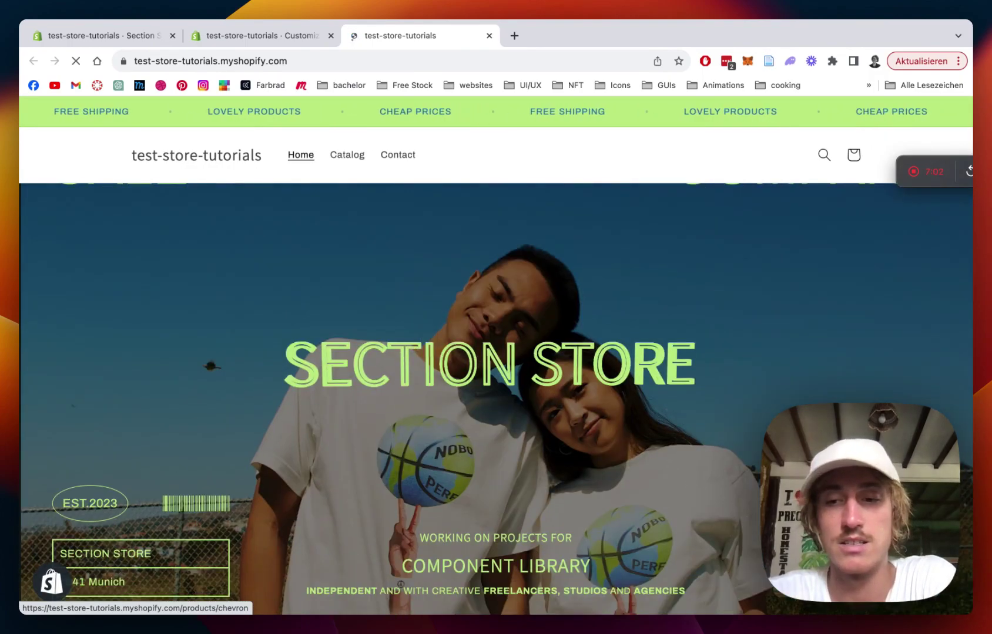
pyautogui.scroll(-2, 402, 315)
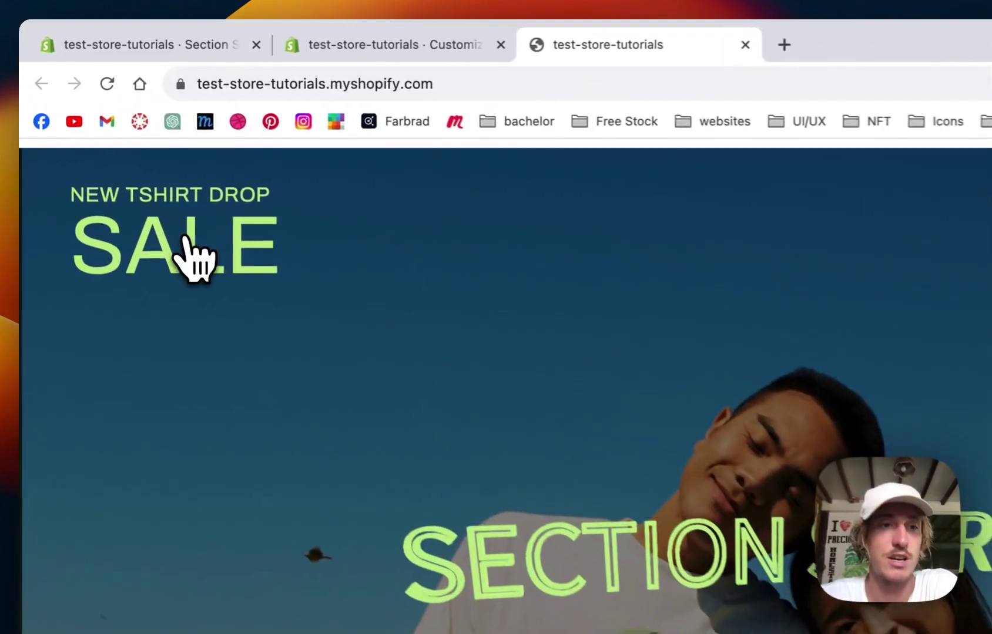
pyautogui.click(125, 161)
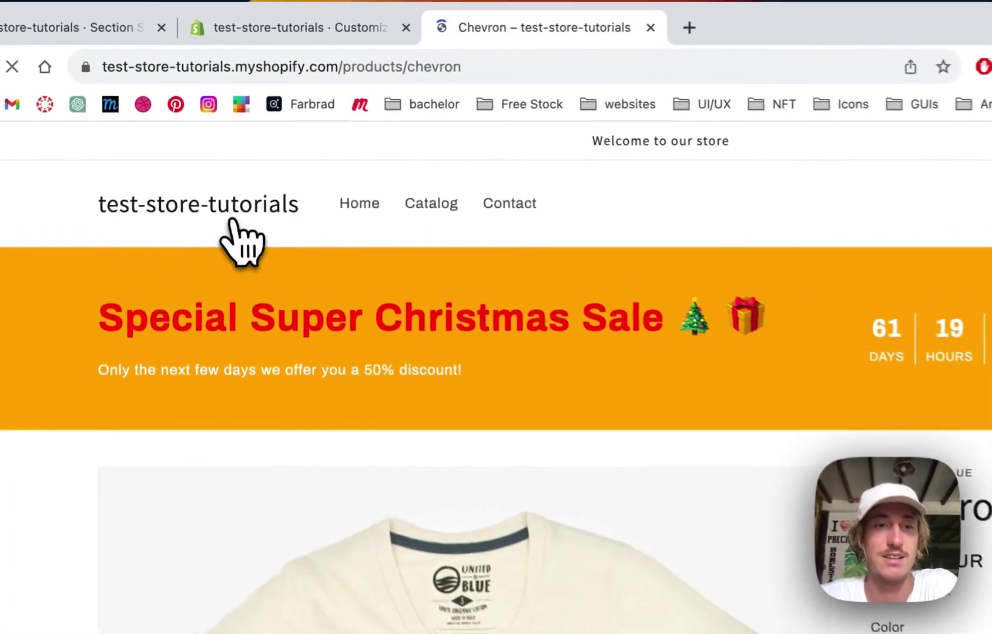
pyautogui.click(232, 222)
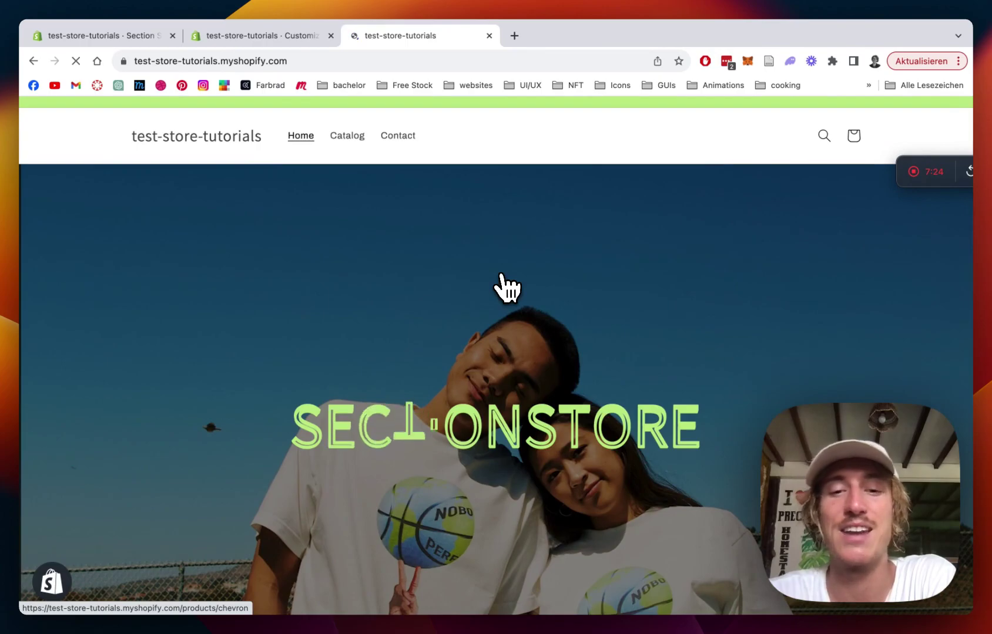
pyautogui.scroll(-1, 502, 276)
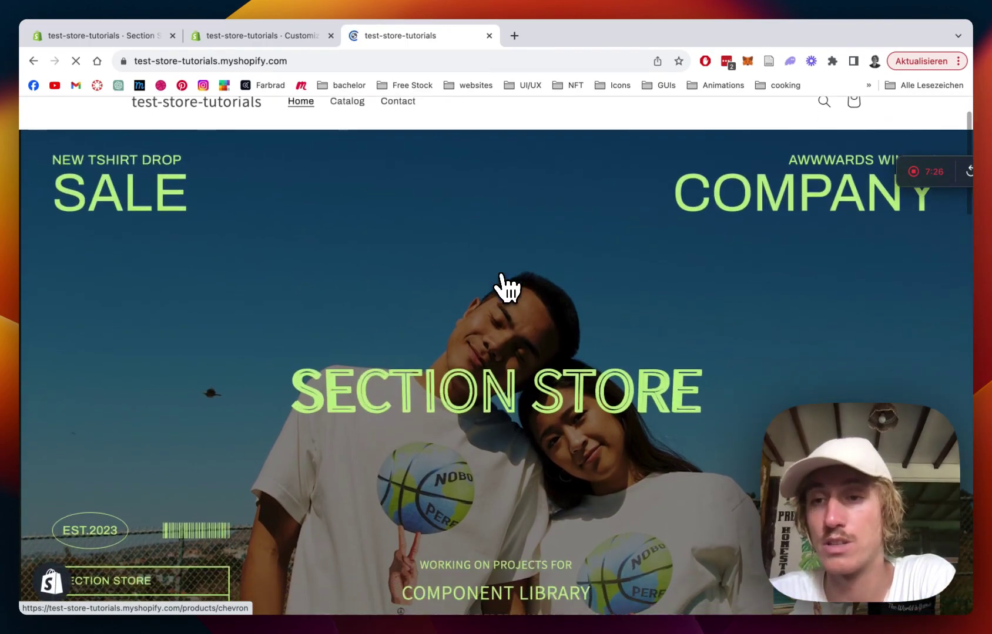
pyautogui.scroll(-2, 502, 276)
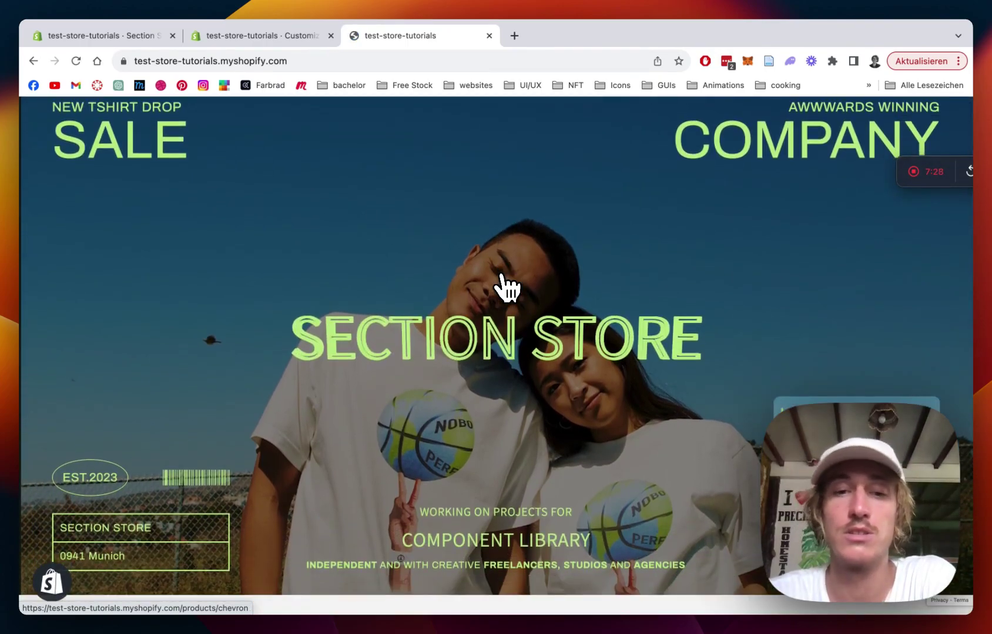